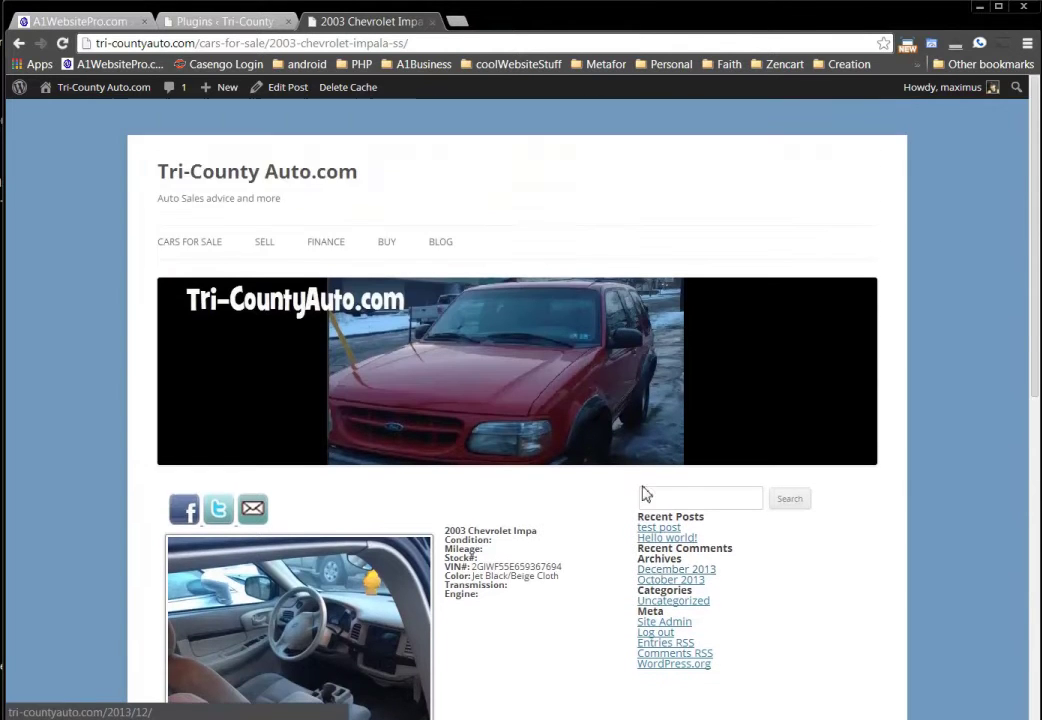
{"action": "scroll", "coordinate": [647, 497], "scroll_direction": "up", "scroll_amount": 2}
Step: Go from the 2003 Chevrolet Impala listing to the Cars For Sale page via the top menu
{"action": "left_click", "coordinate": [198, 242]}
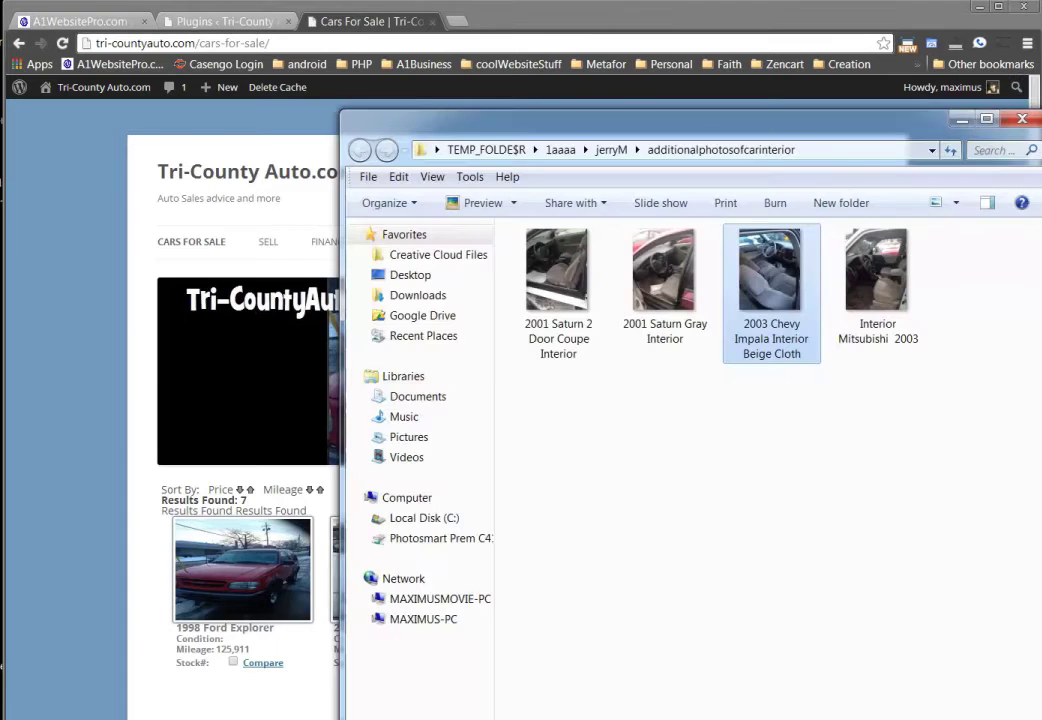
Step: Select the 2001 Saturn Gray Interior photo in the Explorer folder and move the window right
{"action": "left_click_drag", "start_coordinate": [646, 131], "coordinate": [422, 115]}
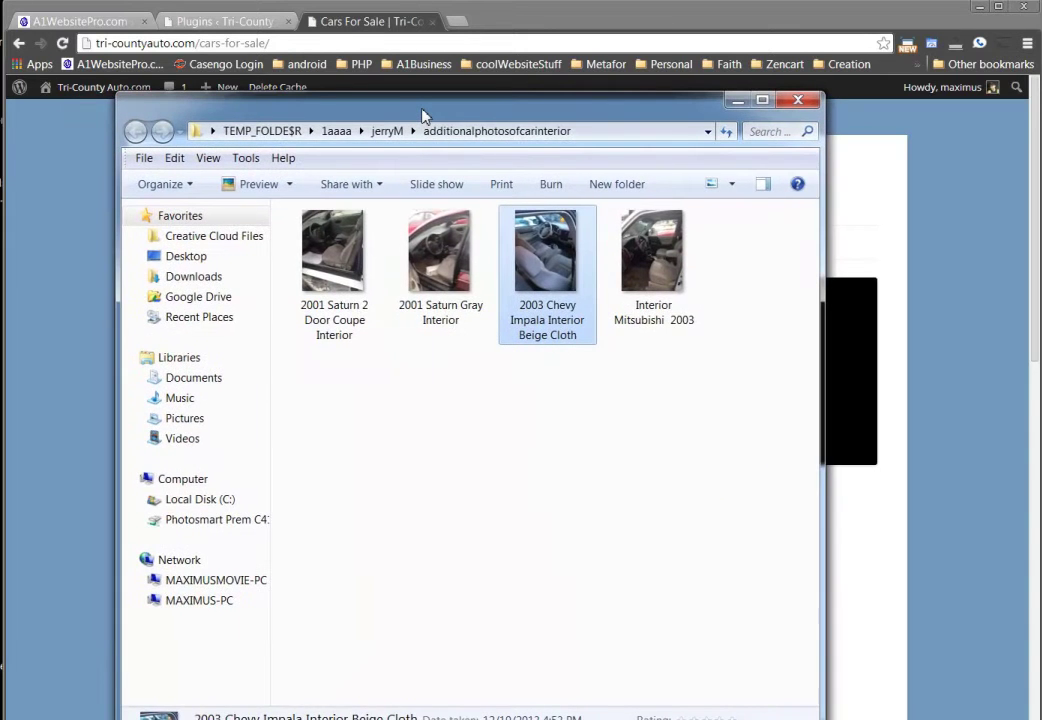
{"action": "left_click", "coordinate": [440, 300]}
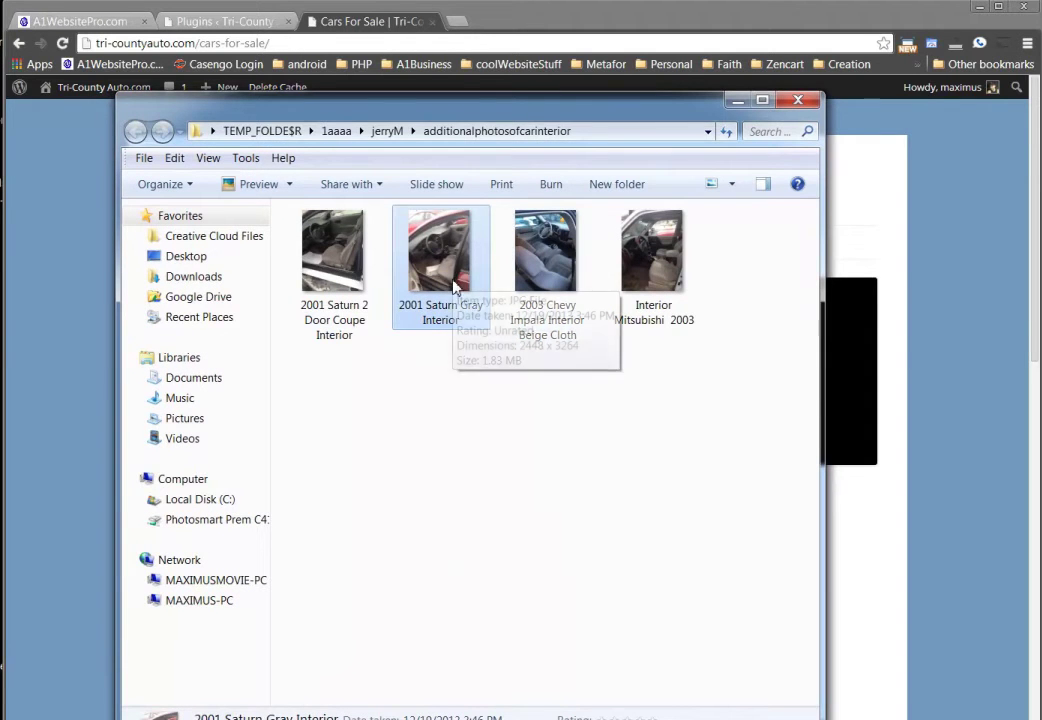
{"action": "left_click_drag", "start_coordinate": [475, 122], "coordinate": [1041, 133]}
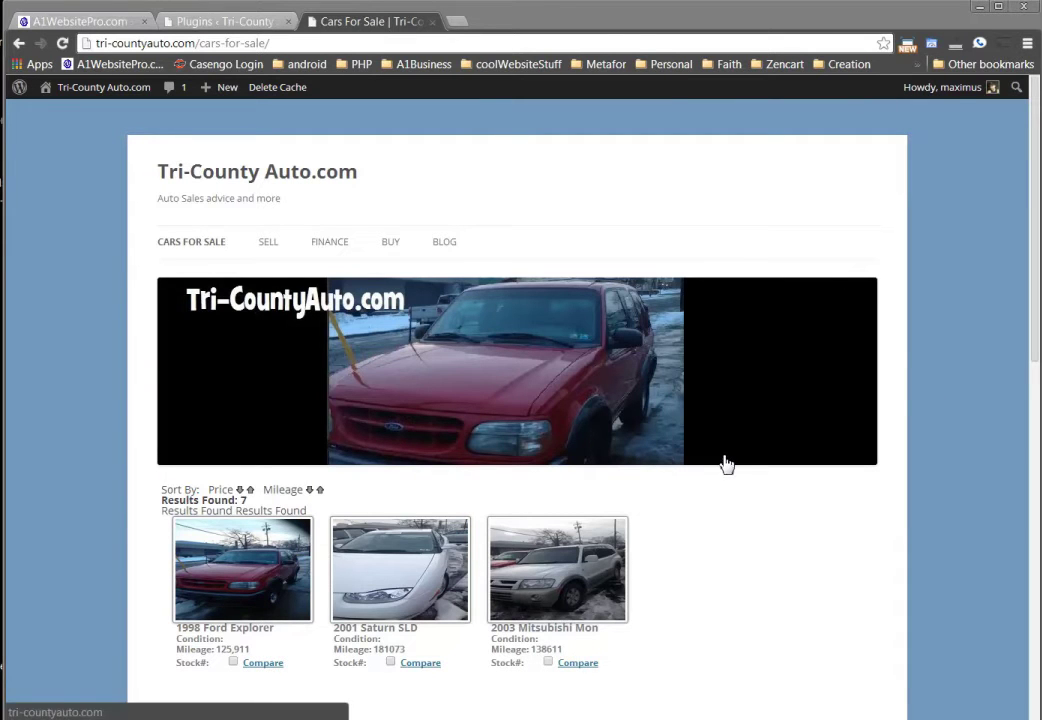
Step: Open the 2001 Saturn L 200S listing from further down the Cars For Sale results
{"action": "scroll", "coordinate": [764, 537], "scroll_direction": "down", "scroll_amount": 2}
{"action": "scroll", "coordinate": [764, 537], "scroll_direction": "down", "scroll_amount": 3}
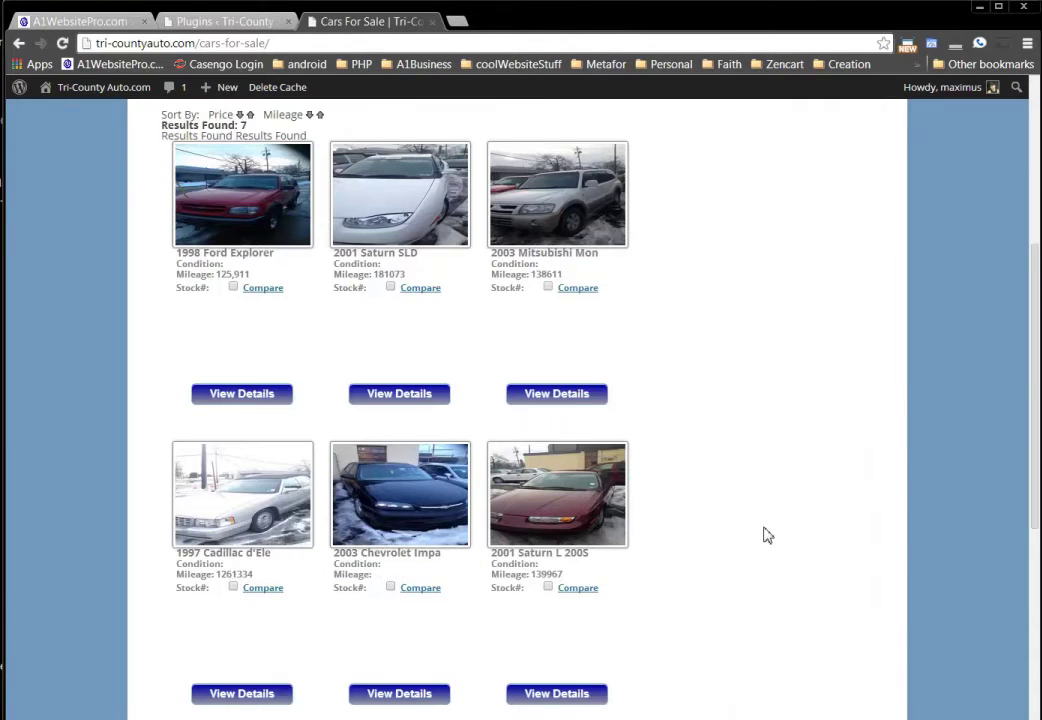
{"action": "left_click", "coordinate": [570, 536]}
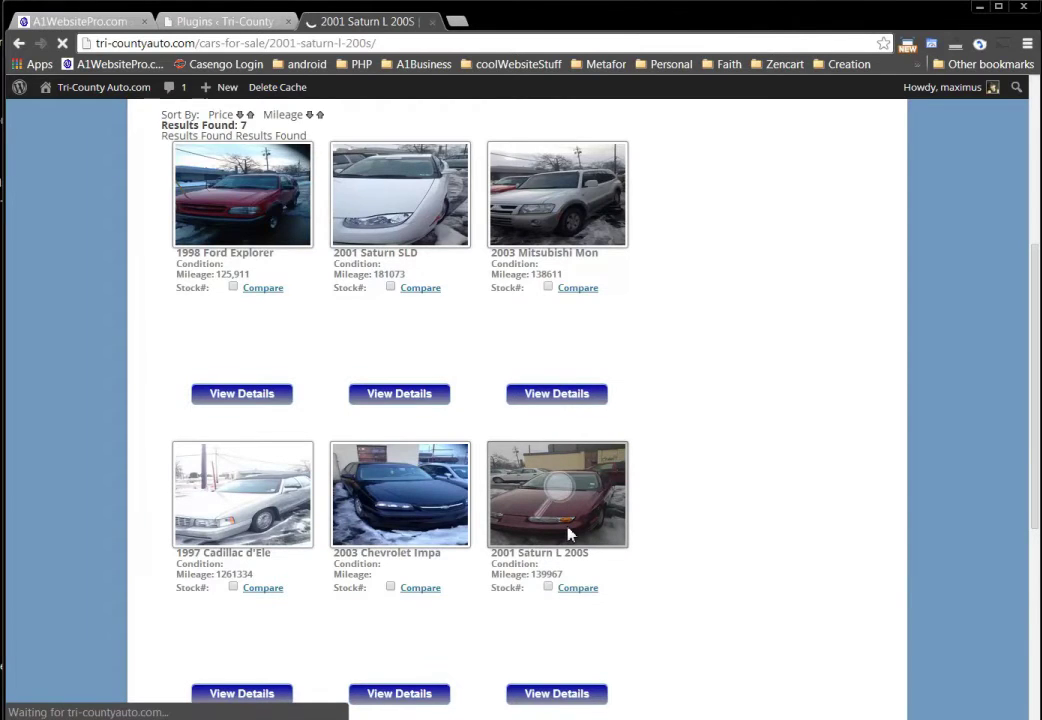
{"action": "scroll", "coordinate": [568, 534], "scroll_direction": "down", "scroll_amount": 3}
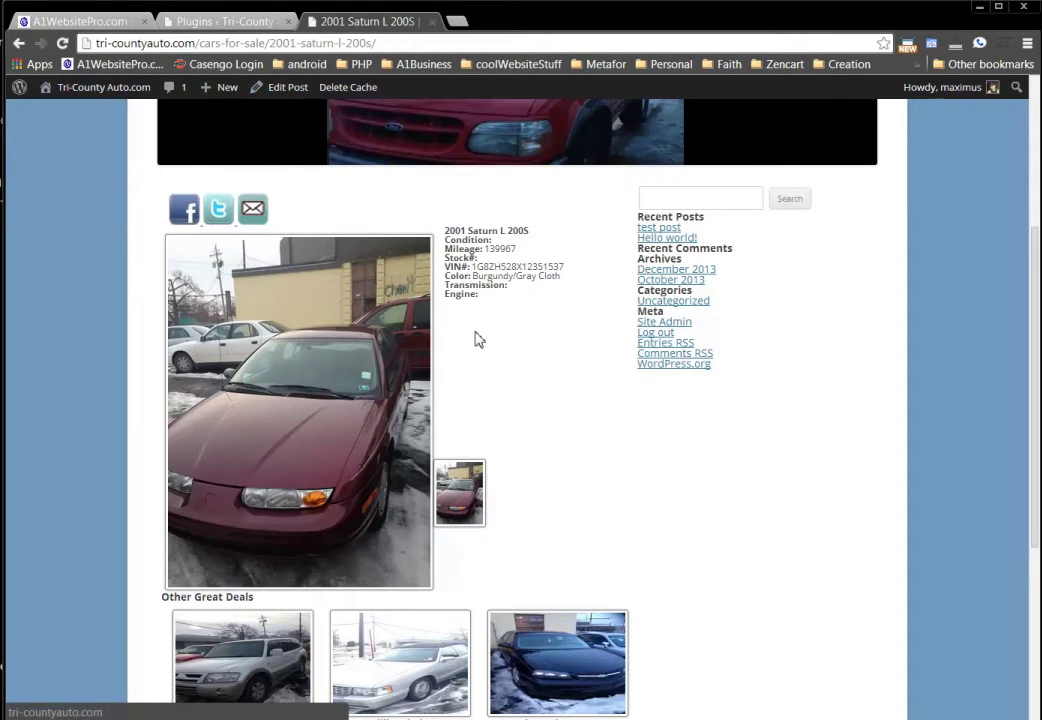
Step: Open the 2001 Saturn L 200S post for editing and scroll to its Dealership line
{"action": "left_click", "coordinate": [284, 92]}
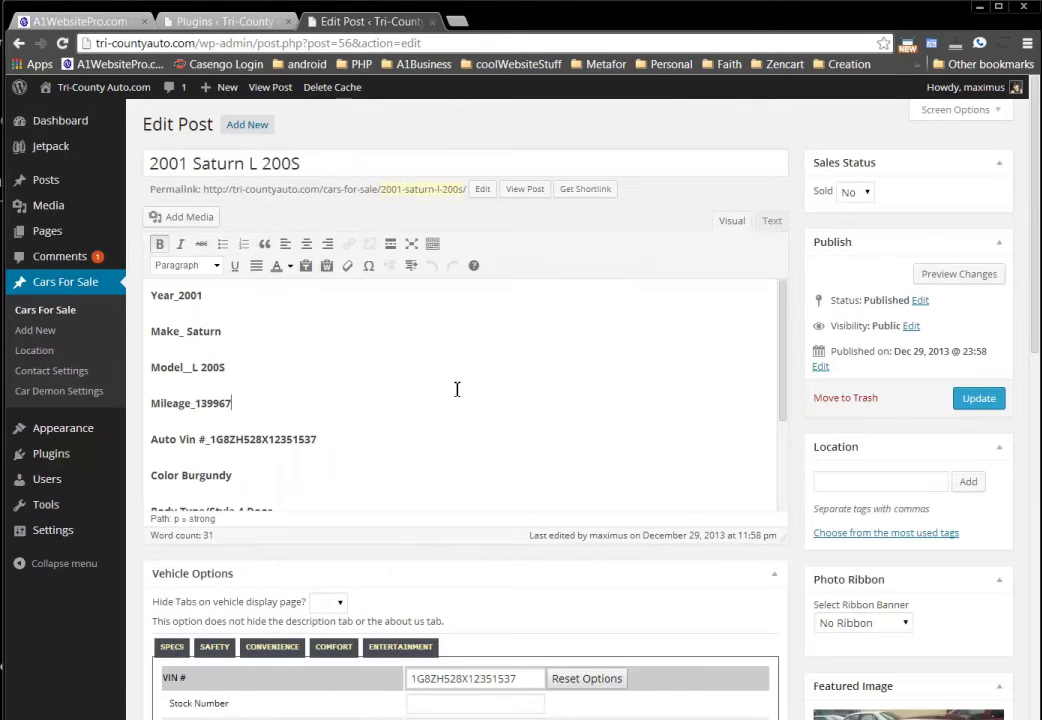
{"action": "scroll", "coordinate": [457, 389], "scroll_direction": "down", "scroll_amount": 4}
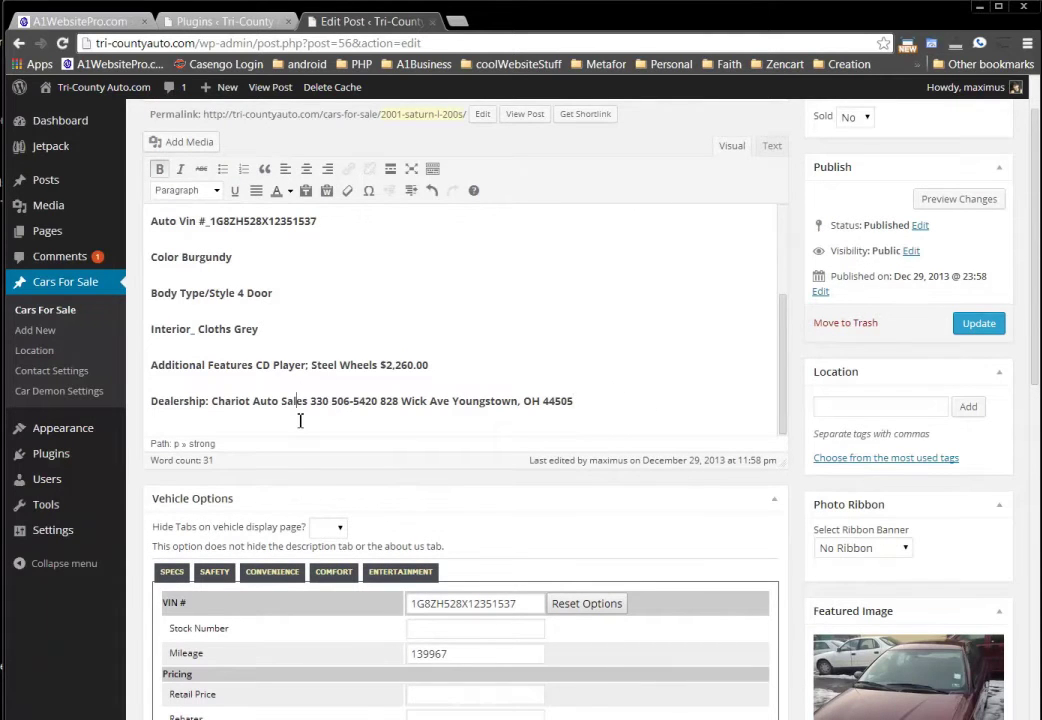
{"action": "scroll", "coordinate": [300, 420], "scroll_direction": "down", "scroll_amount": 2}
Step: Add an empty paragraph after the Dealership line and bring up Add Media
{"action": "key", "text": "Return"}
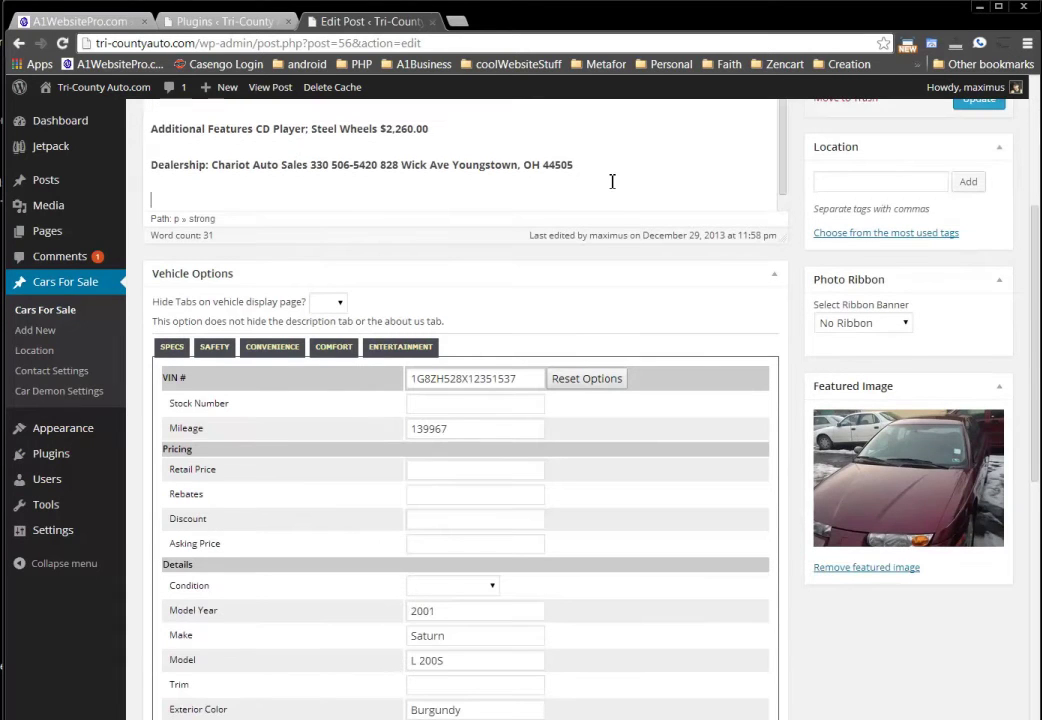
{"action": "left_click_drag", "start_coordinate": [1035, 222], "coordinate": [1030, 165]}
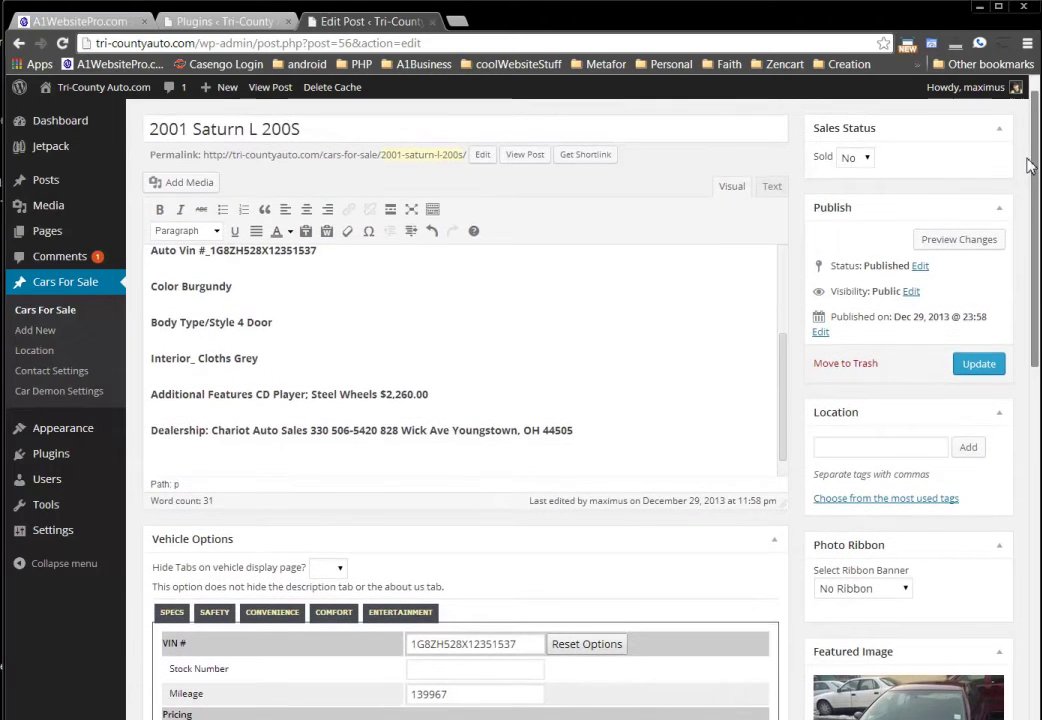
{"action": "left_click", "coordinate": [176, 189]}
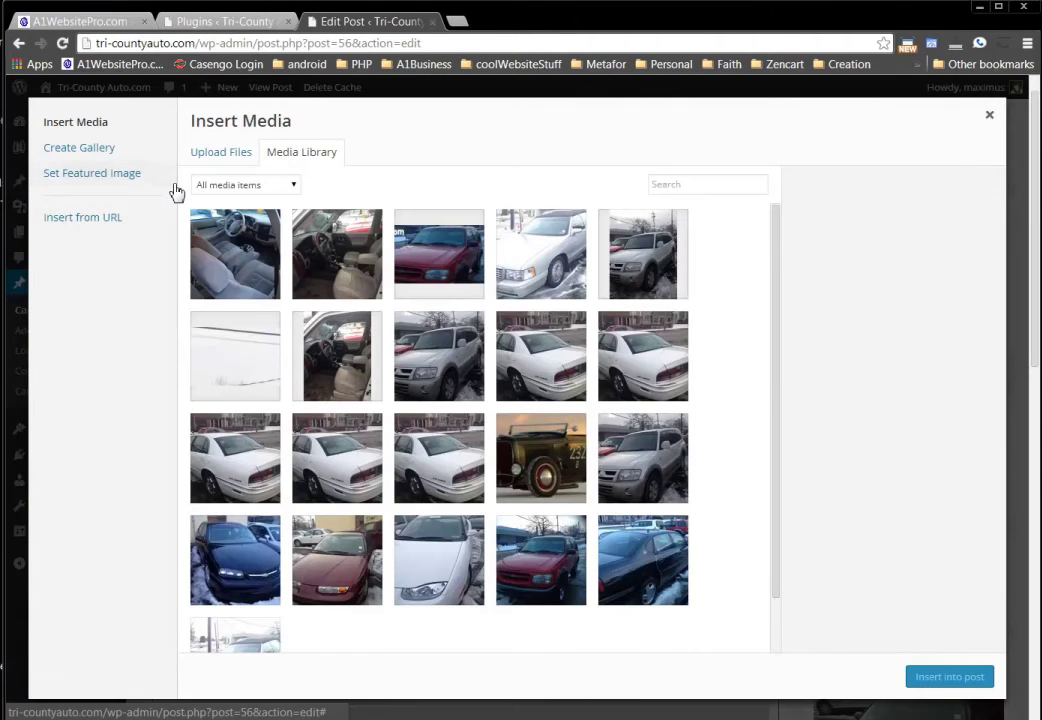
Step: Upload the 2001 Saturn Gray Interior photo, copy its title into Alt Text, and insert it
{"action": "left_click_drag", "start_coordinate": [1040, 360], "coordinate": [268, 313]}
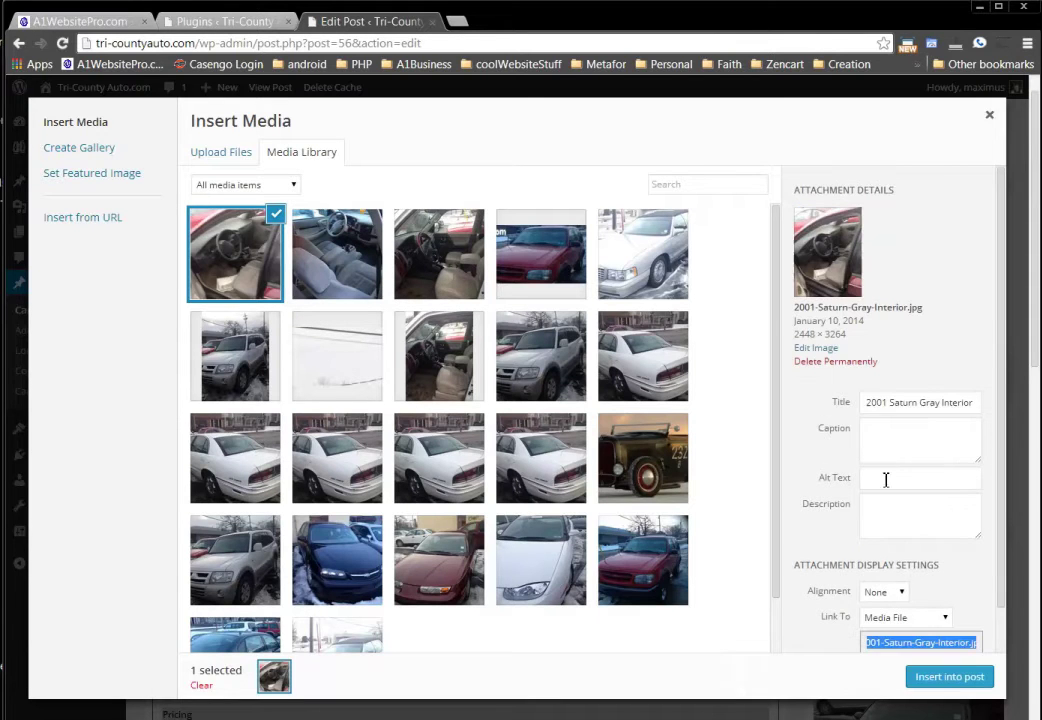
{"action": "left_click_drag", "start_coordinate": [868, 402], "coordinate": [1000, 405]}
{"action": "key", "text": "ctrl+c"}
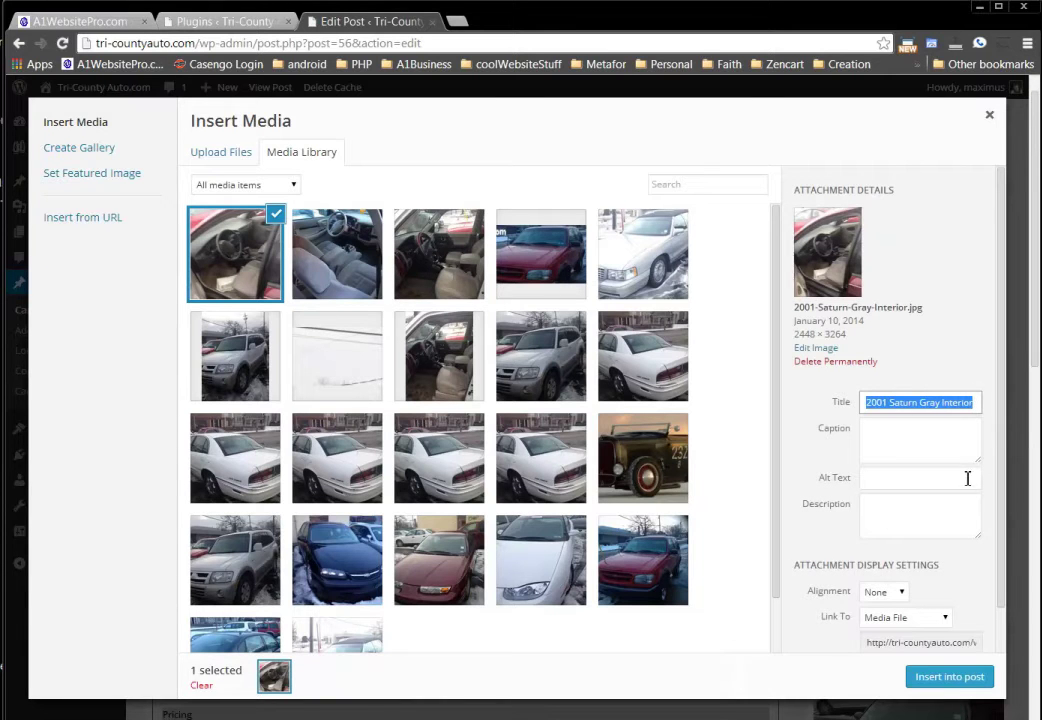
{"action": "left_click", "coordinate": [899, 481]}
{"action": "key", "text": "ctrl+v"}
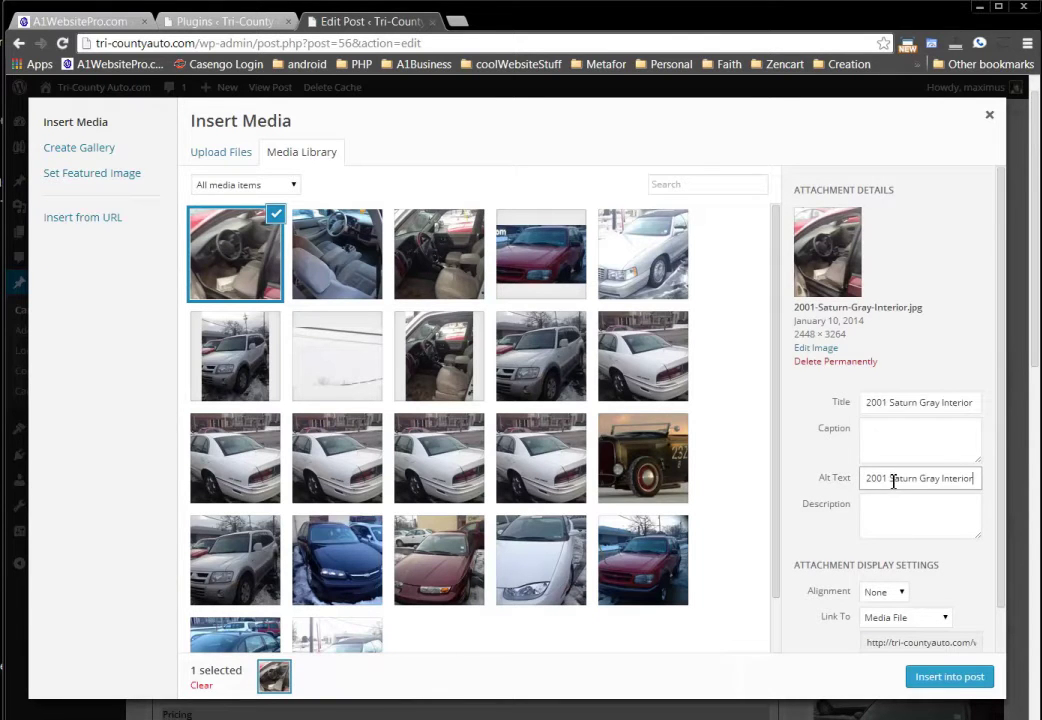
{"action": "left_click", "coordinate": [930, 679]}
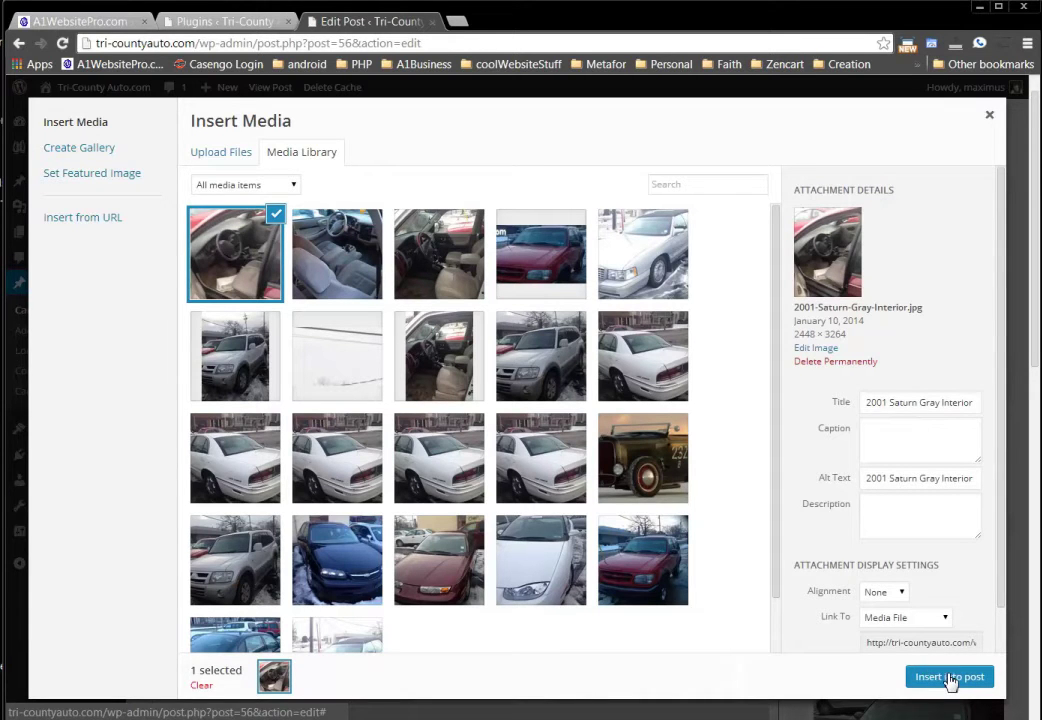
{"action": "left_click", "coordinate": [952, 680]}
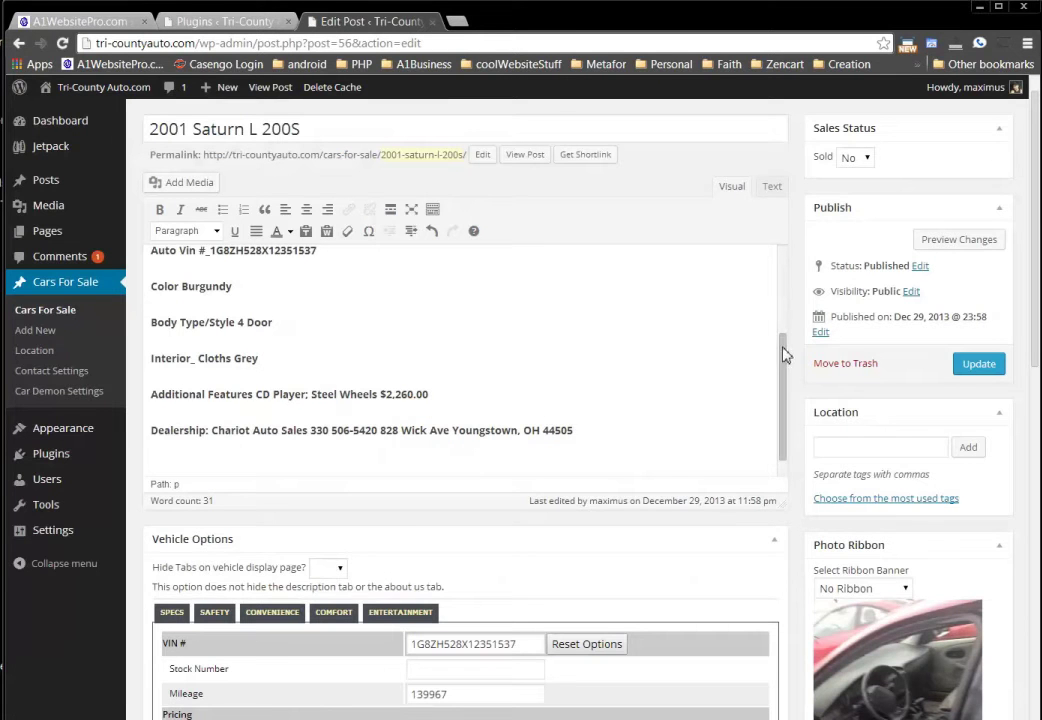
Step: Update the 2001 Saturn L 200S post from the Publish box
{"action": "left_click_drag", "start_coordinate": [784, 354], "coordinate": [784, 393]}
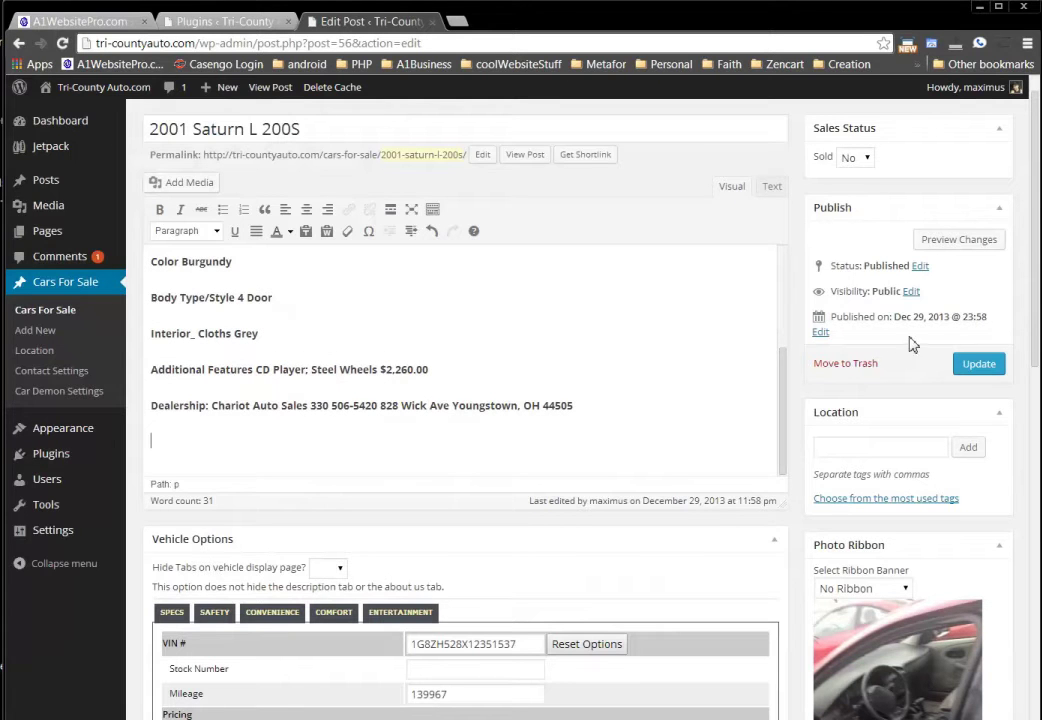
{"action": "scroll", "coordinate": [1038, 300], "scroll_direction": "down", "scroll_amount": 2}
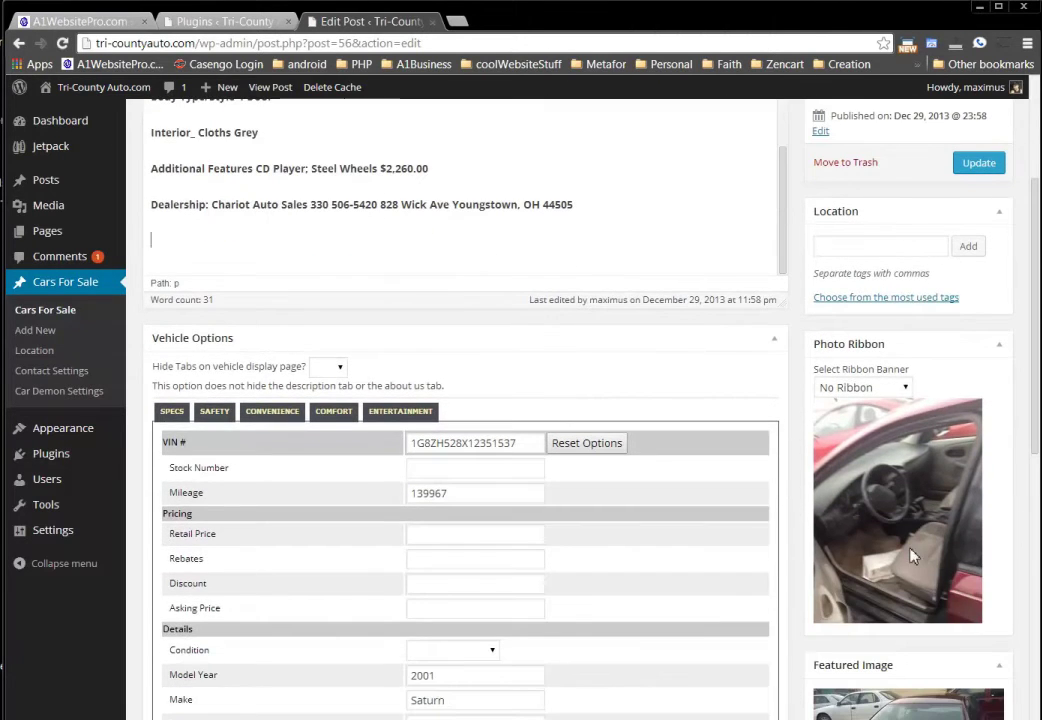
{"action": "scroll", "coordinate": [975, 330], "scroll_direction": "up", "scroll_amount": 2}
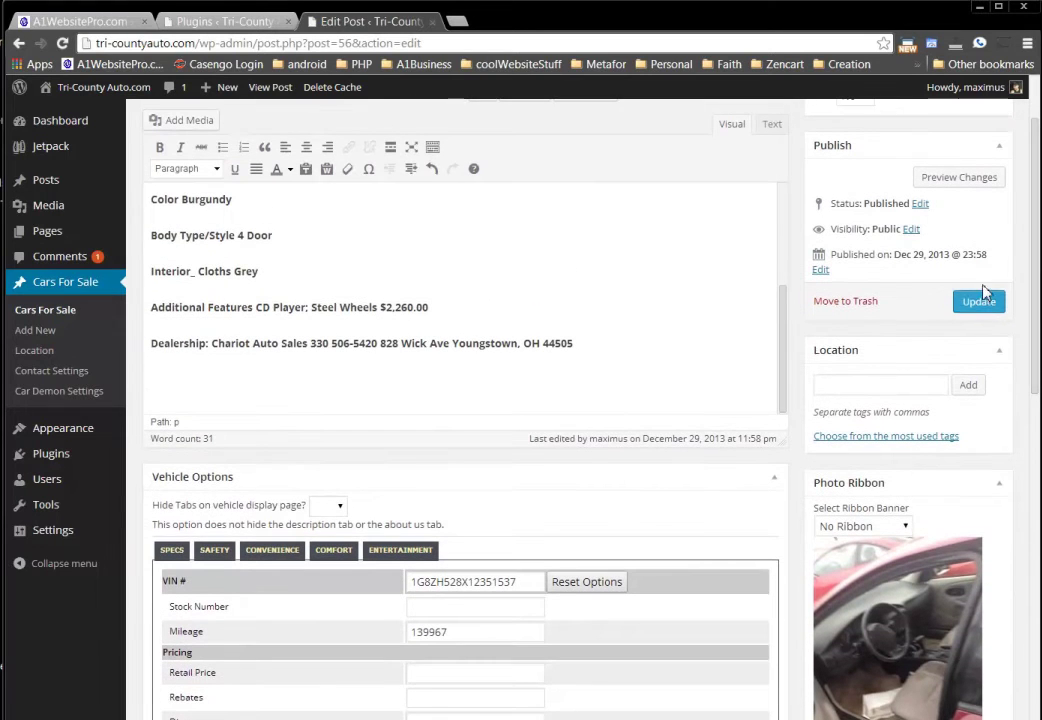
{"action": "left_click", "coordinate": [979, 304]}
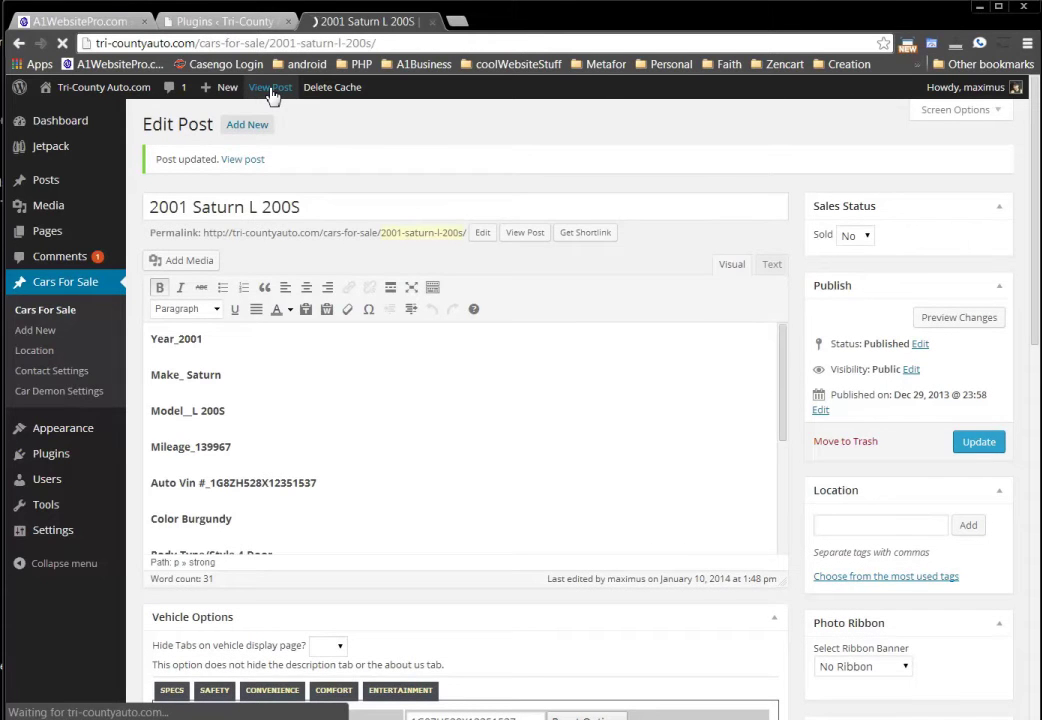
Step: On the live Saturn listing, swap between the interior and exterior thumbnails
{"action": "scroll", "coordinate": [470, 475], "scroll_direction": "down", "scroll_amount": 3}
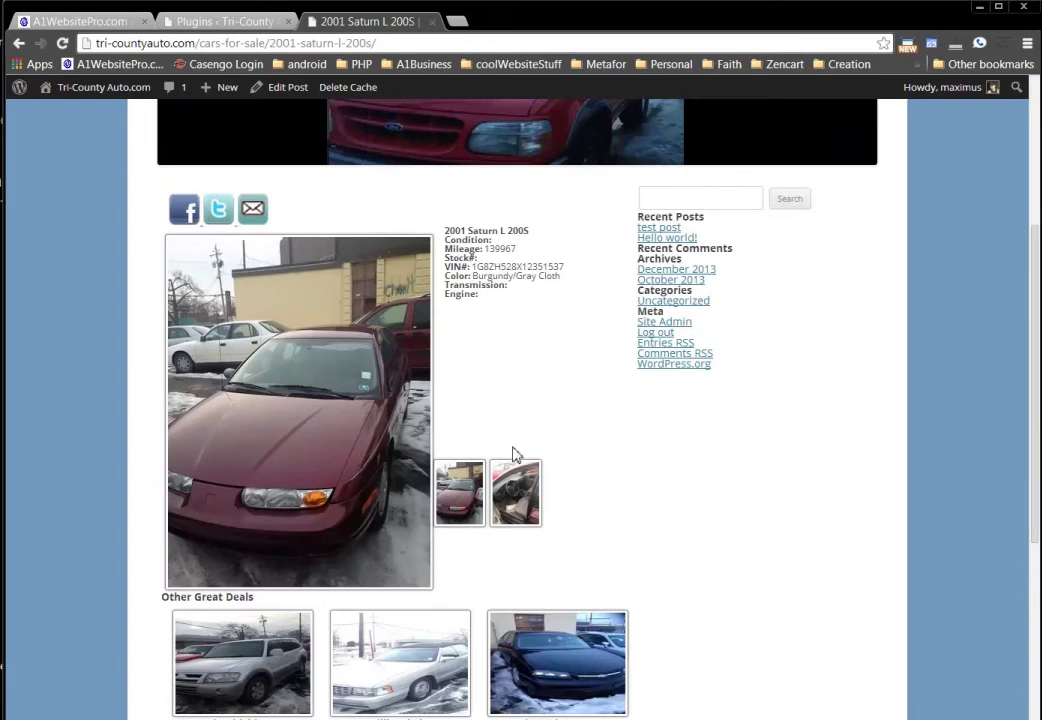
{"action": "left_click", "coordinate": [533, 515]}
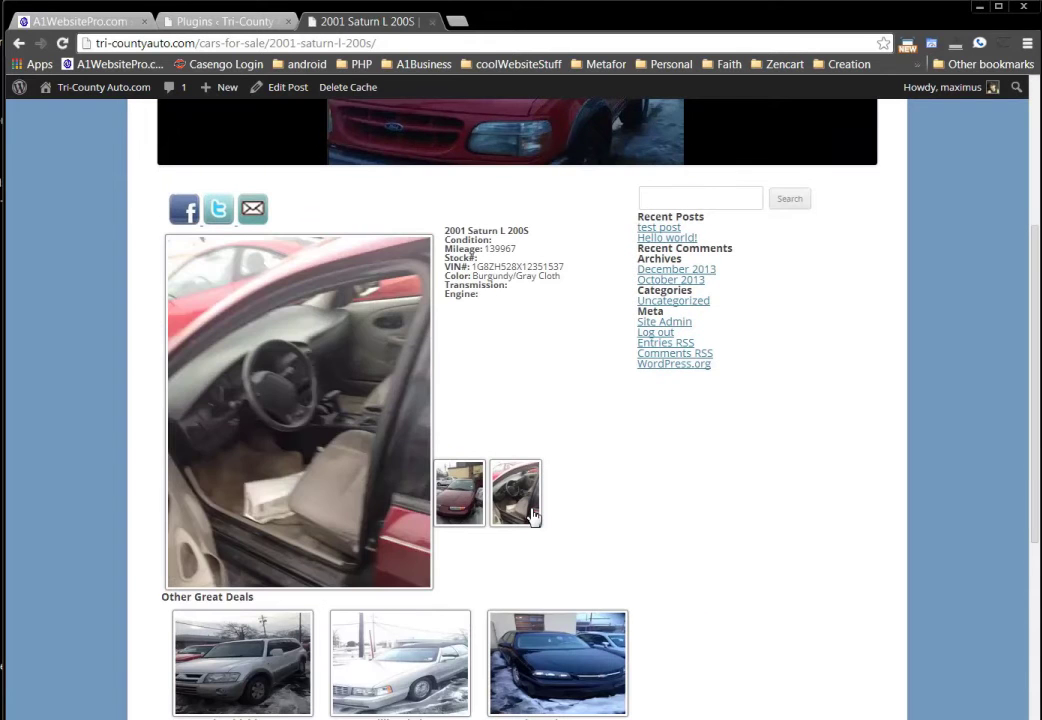
{"action": "left_click", "coordinate": [462, 516]}
{"action": "left_click", "coordinate": [530, 510]}
Step: Glance at the Plugins tab, return to the Saturn listing, and reopen its post for editing
{"action": "scroll", "coordinate": [582, 498], "scroll_direction": "down", "scroll_amount": 2}
{"action": "scroll", "coordinate": [579, 347], "scroll_direction": "up", "scroll_amount": 3}
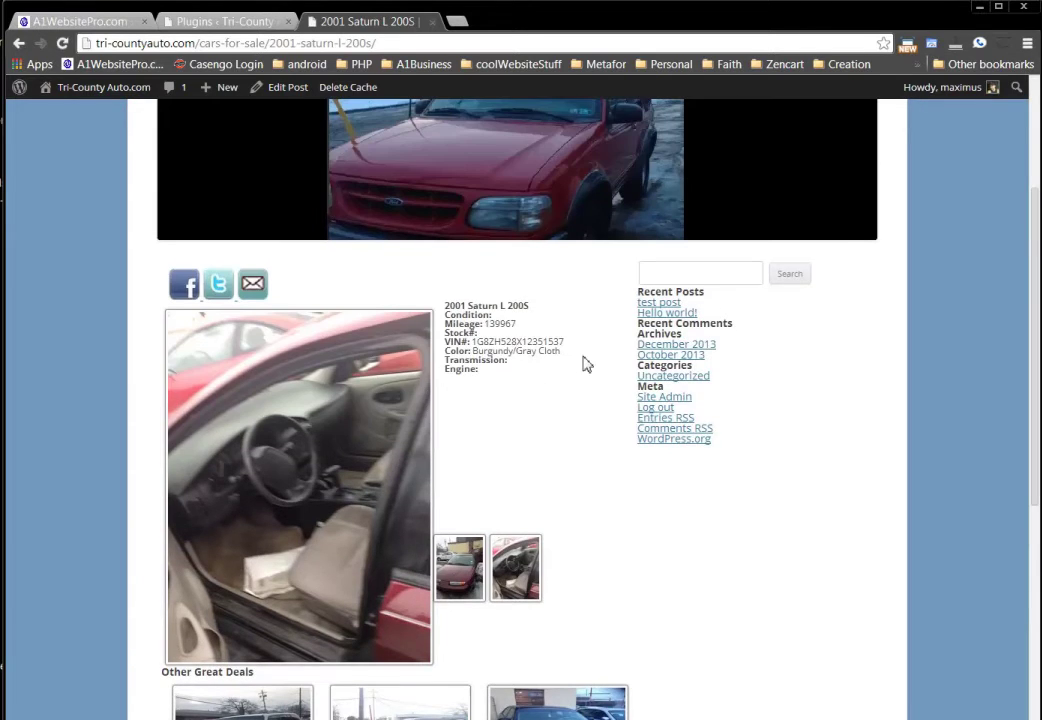
{"action": "left_click", "coordinate": [237, 22]}
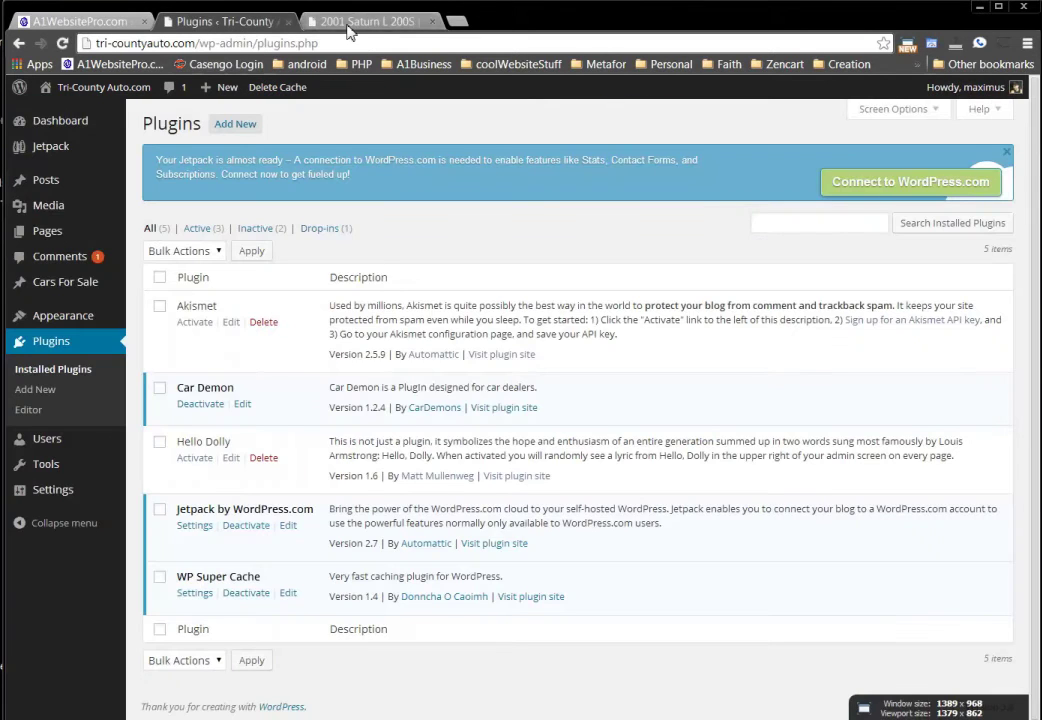
{"action": "left_click", "coordinate": [345, 21]}
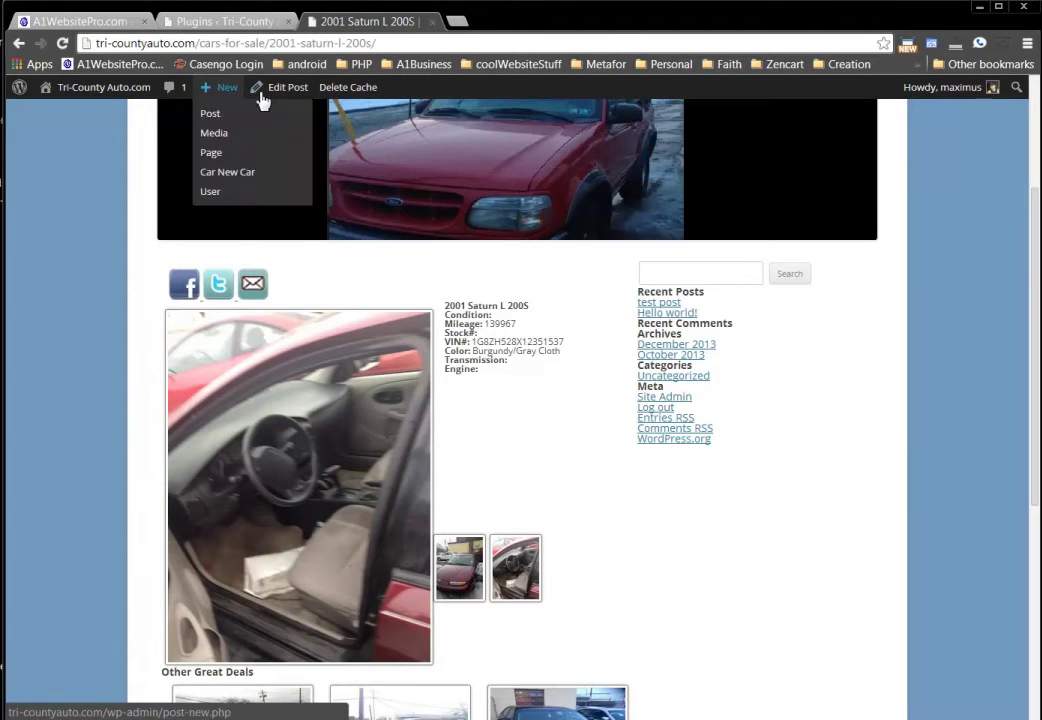
{"action": "left_click", "coordinate": [296, 92]}
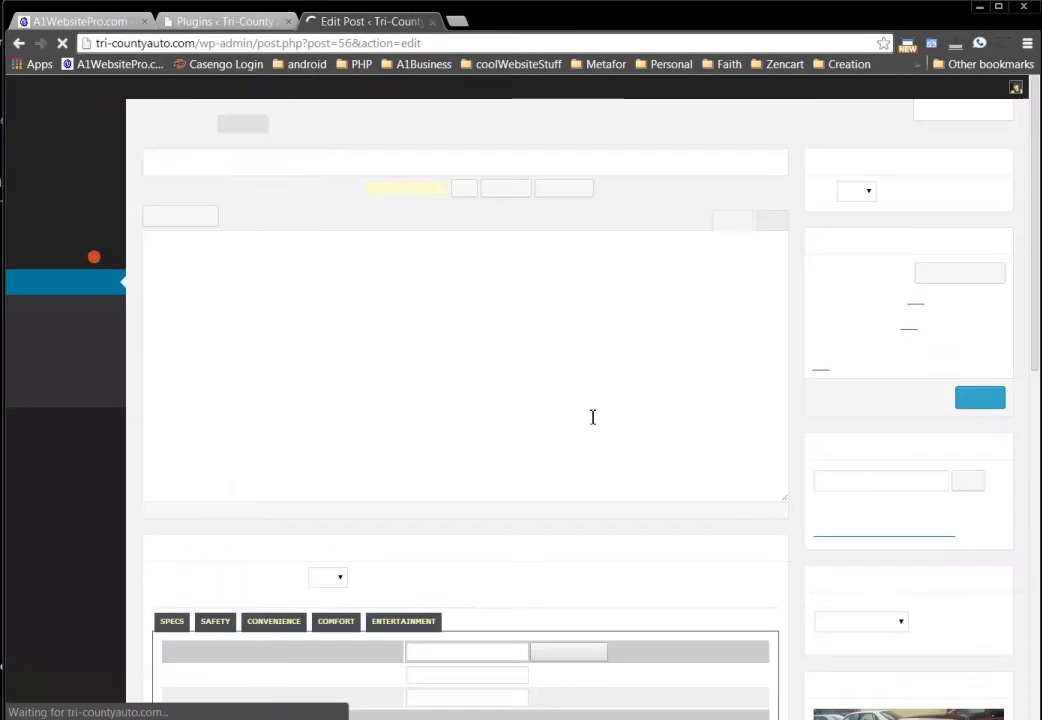
{"action": "scroll", "coordinate": [700, 430], "scroll_direction": "down", "scroll_amount": 10}
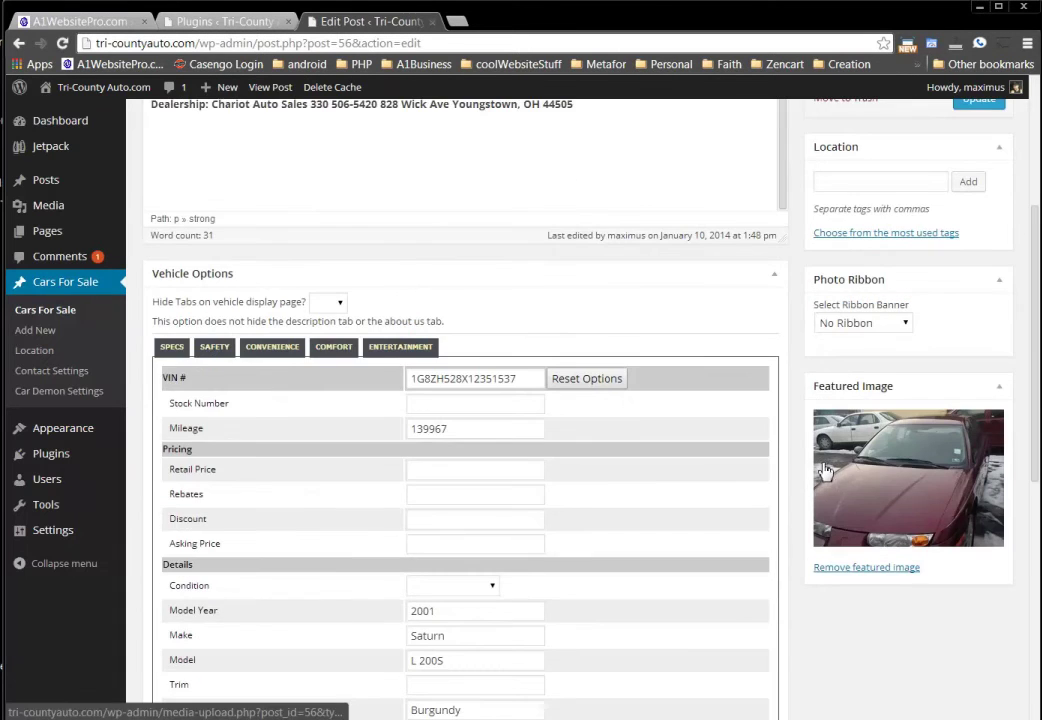
Step: Step through the Specs, Safety, Convenience, Comfort and Entertainment Vehicle Options tabs
{"action": "left_click", "coordinate": [172, 348]}
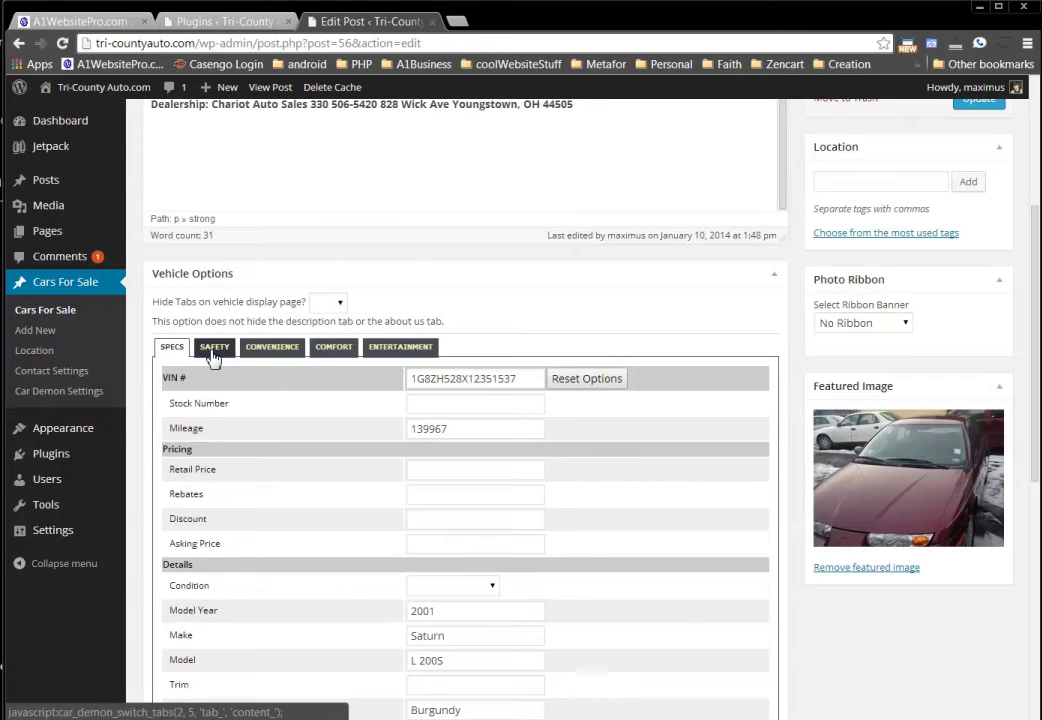
{"action": "left_click", "coordinate": [212, 349]}
{"action": "left_click", "coordinate": [272, 348]}
{"action": "left_click", "coordinate": [340, 354]}
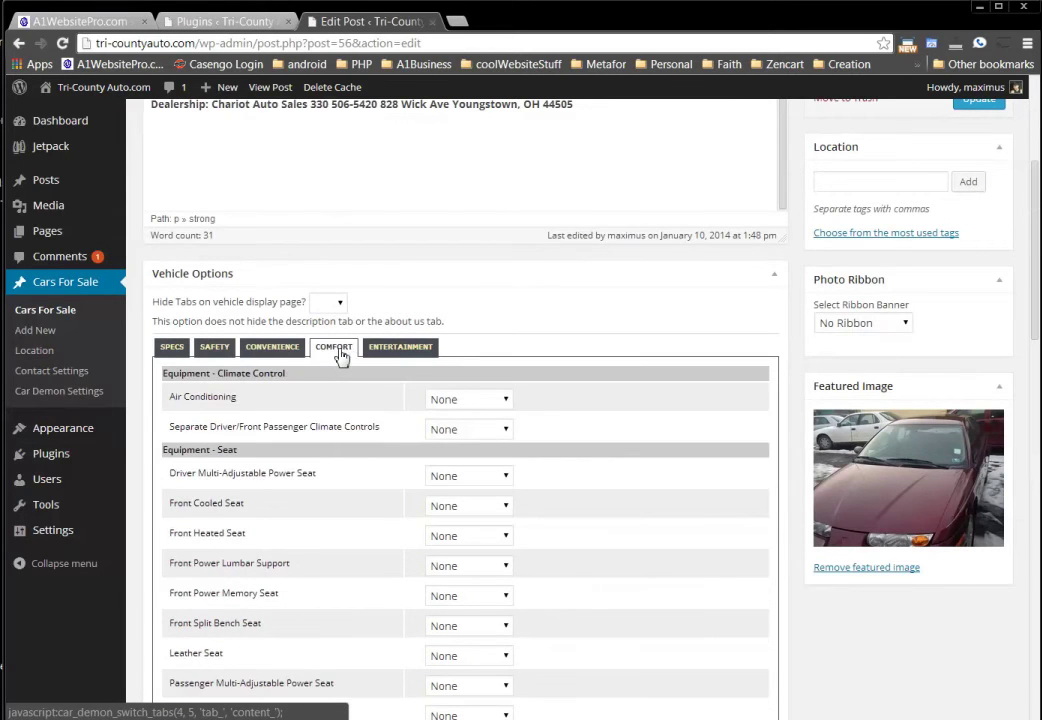
{"action": "left_click", "coordinate": [407, 350]}
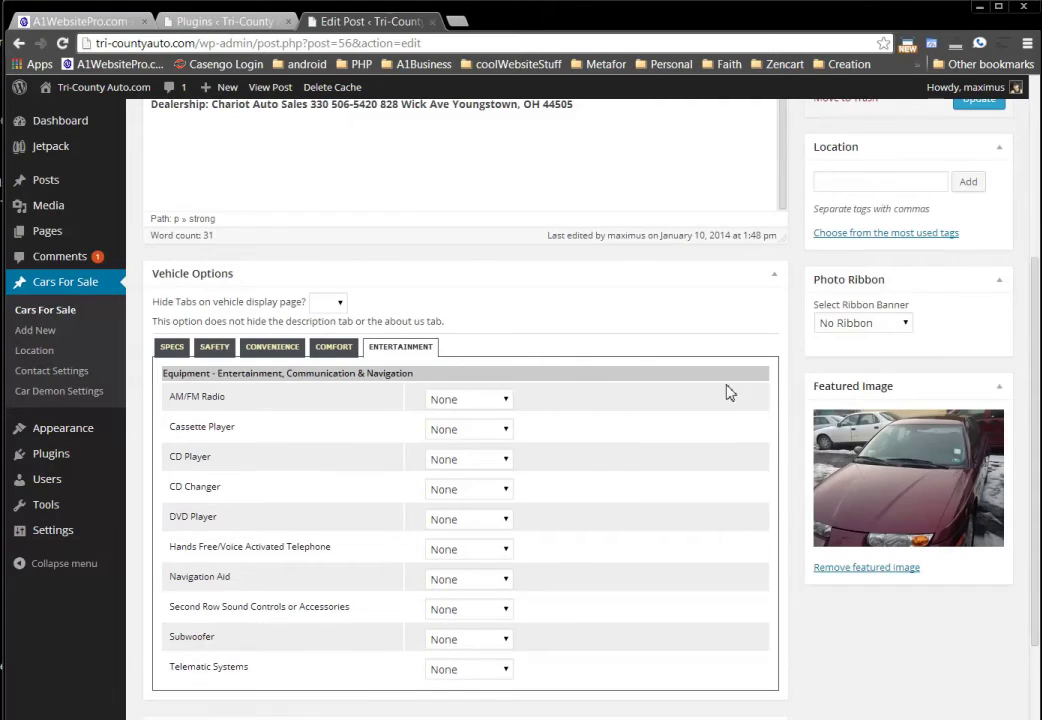
{"action": "scroll", "coordinate": [726, 390], "scroll_direction": "up", "scroll_amount": 3}
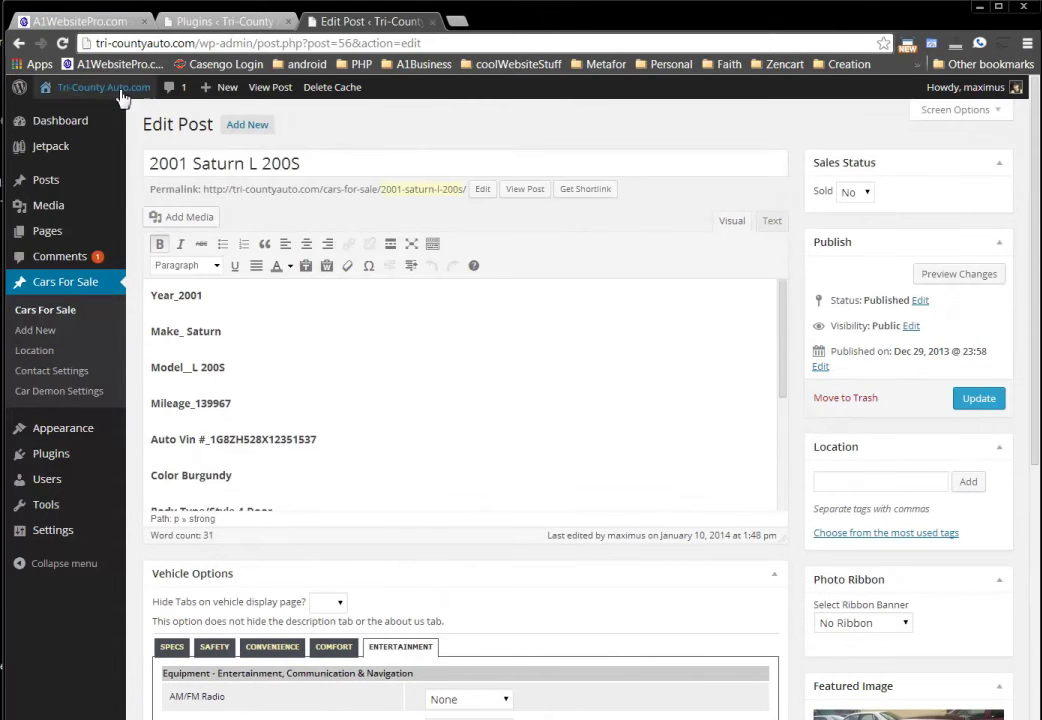
Step: View the live Saturn listing, inspect its cluttered sidebar, then return to Installed Plugins
{"action": "left_click", "coordinate": [279, 90]}
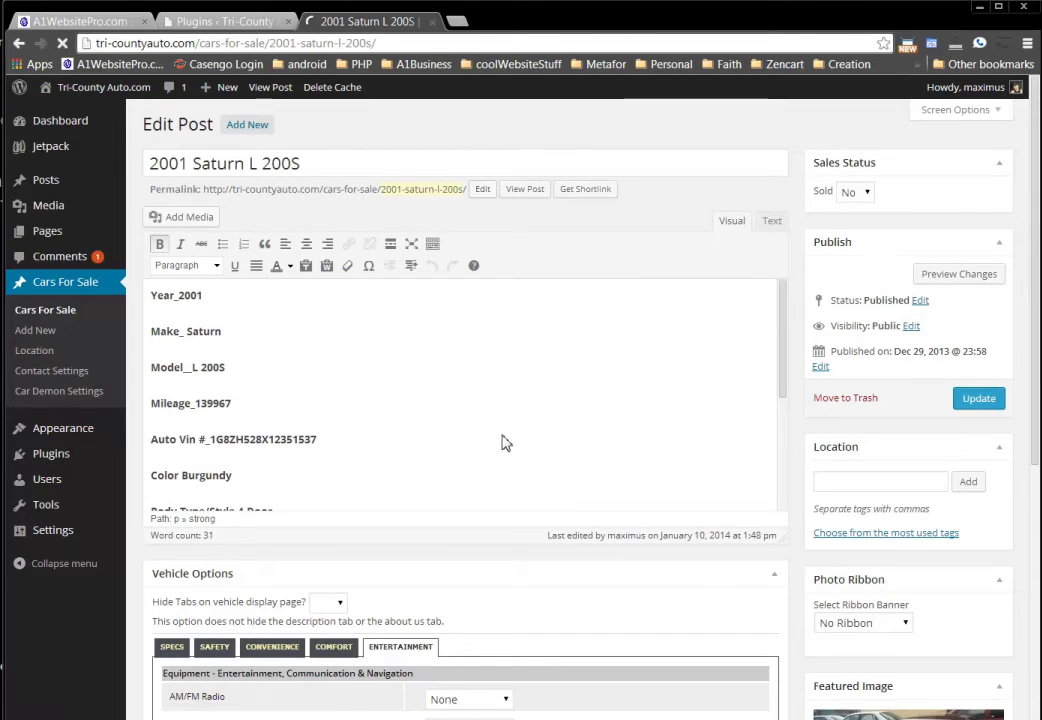
{"action": "scroll", "coordinate": [505, 437], "scroll_direction": "down", "scroll_amount": 3}
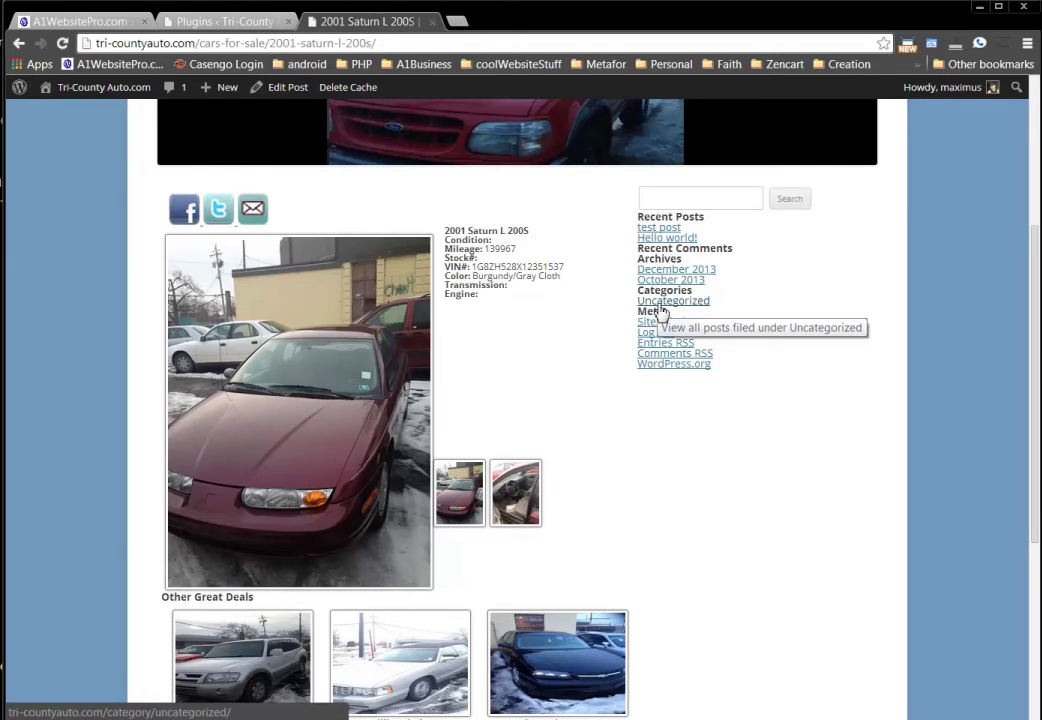
{"action": "left_click", "coordinate": [230, 22]}
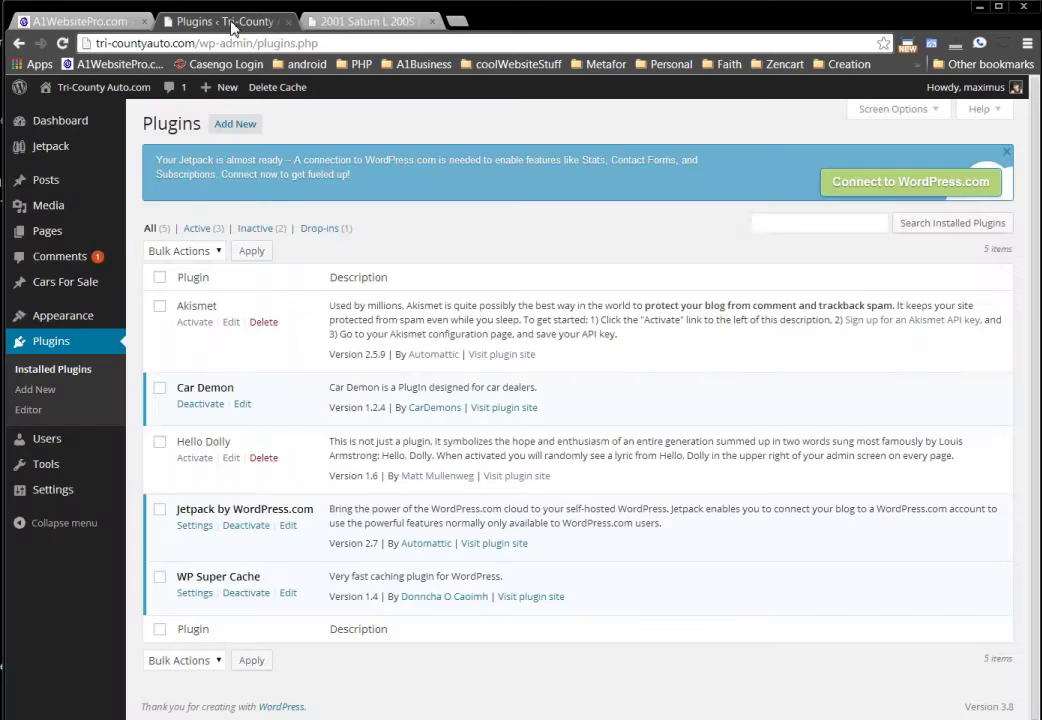
Step: Go to Appearance > Widgets and delete Recent Posts from the Vehicle Detail Sidebar
{"action": "mouse_move", "coordinate": [105, 309]}
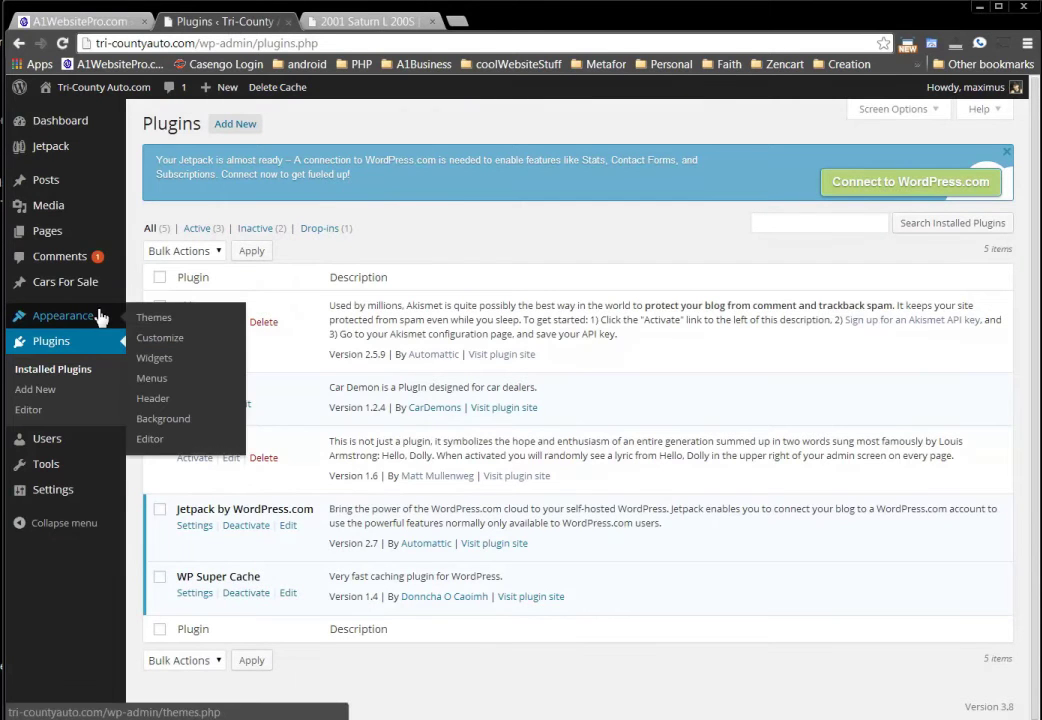
{"action": "left_click", "coordinate": [155, 358]}
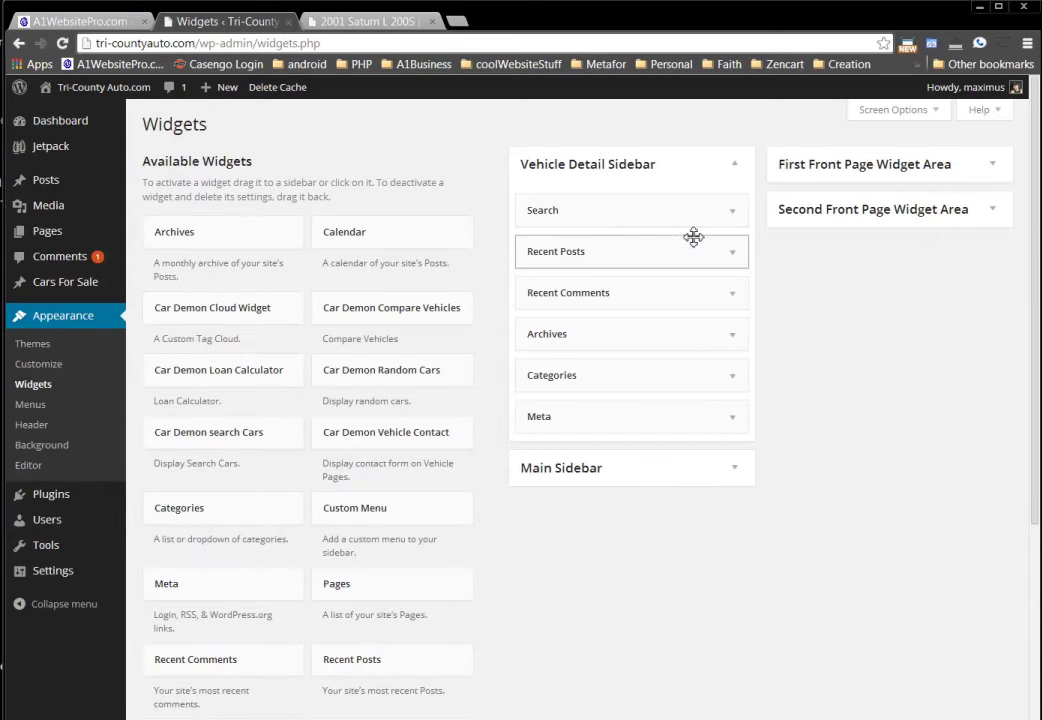
{"action": "left_click", "coordinate": [734, 256]}
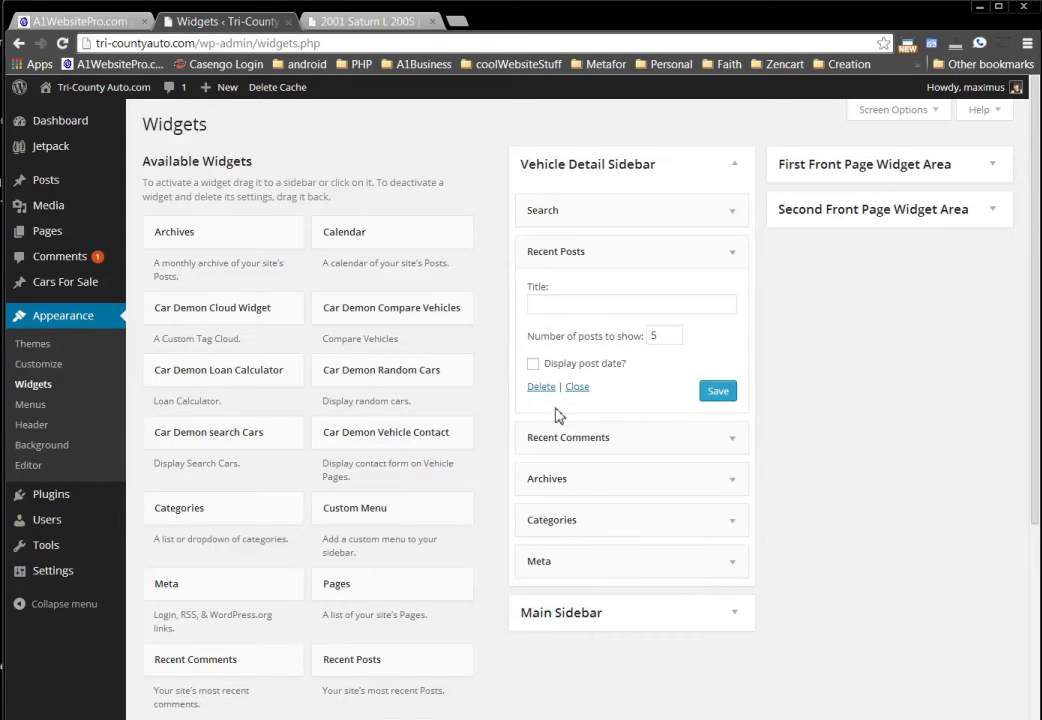
{"action": "left_click", "coordinate": [714, 390]}
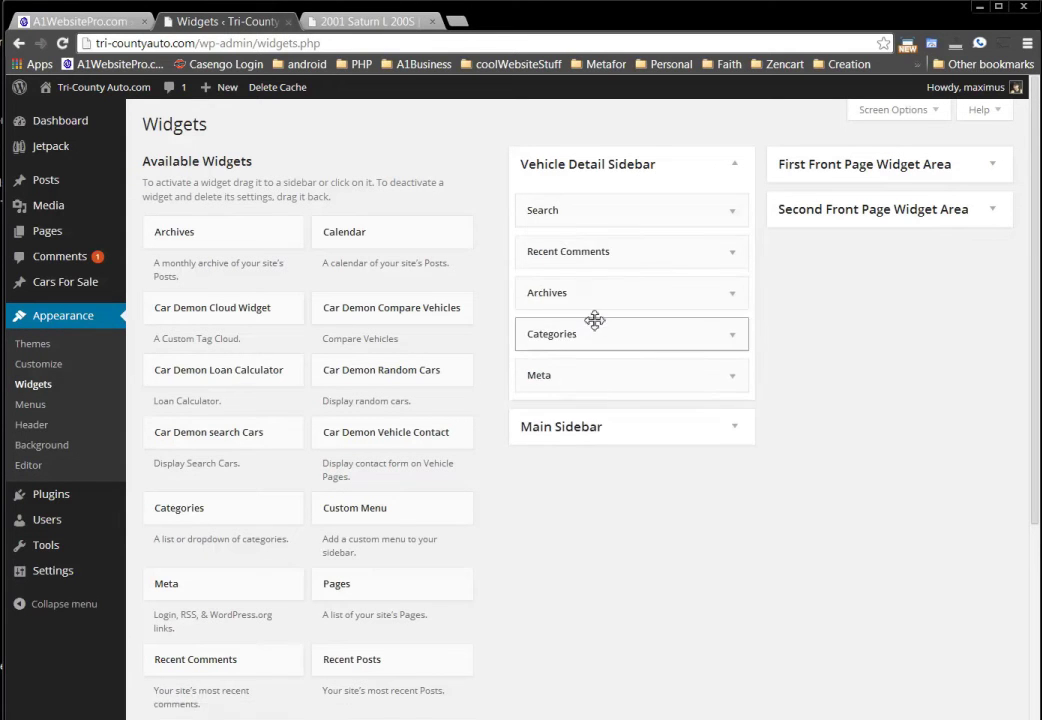
Step: Delete the Recent Comments and Categories widgets, then go back to the Saturn listing
{"action": "left_click", "coordinate": [623, 256]}
{"action": "left_click", "coordinate": [540, 363]}
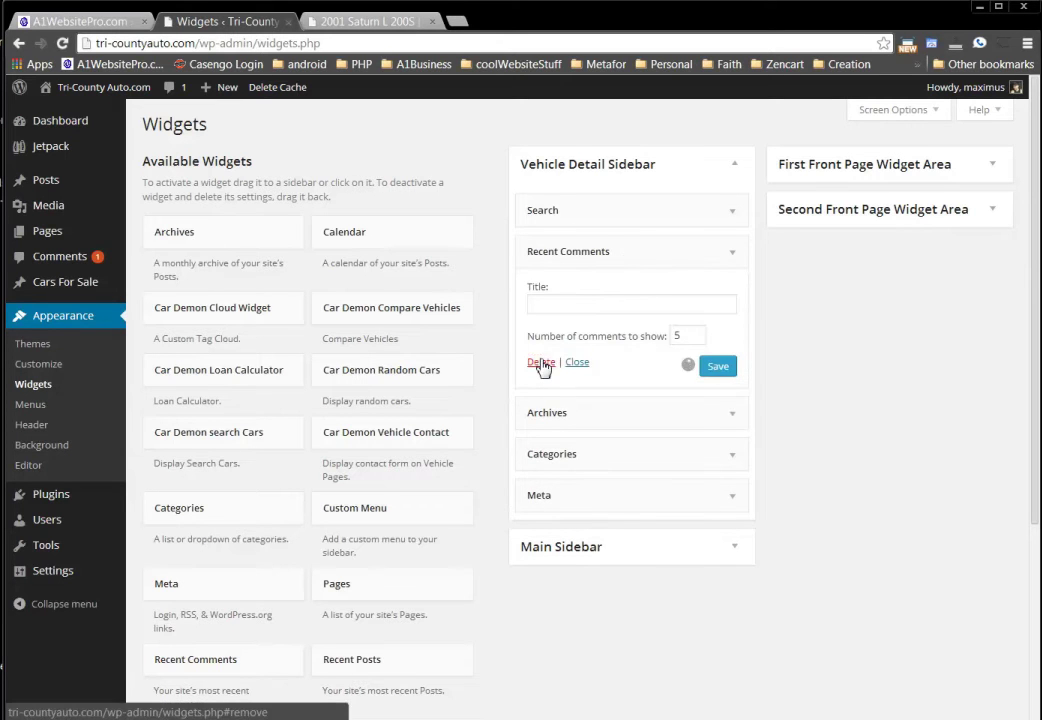
{"action": "left_click", "coordinate": [599, 253]}
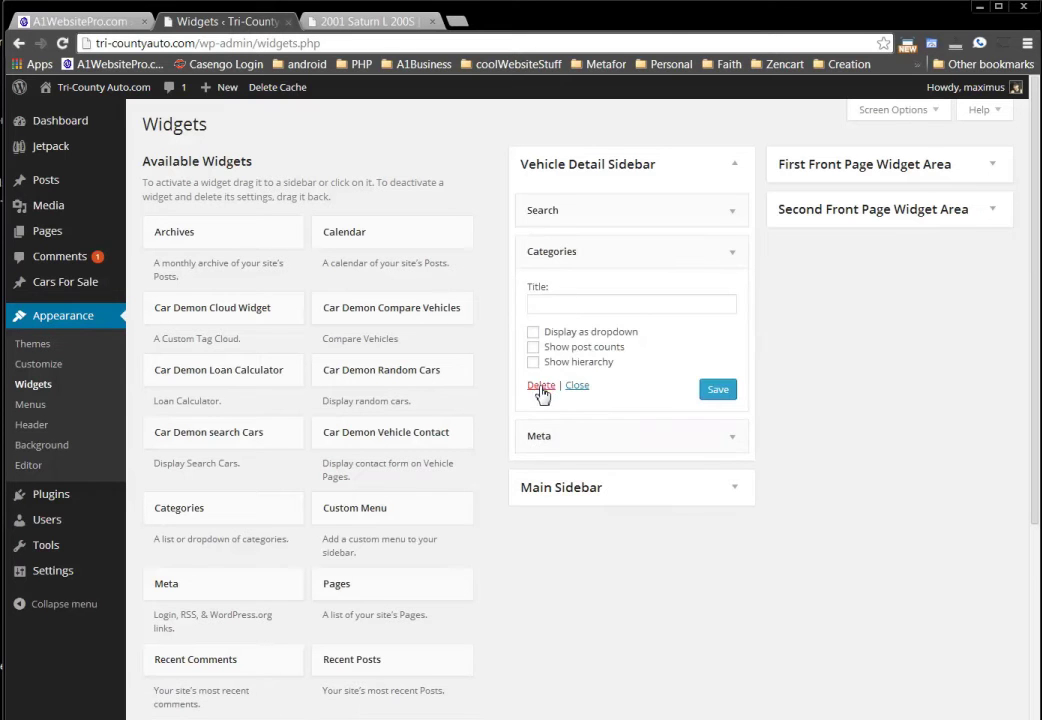
{"action": "left_click", "coordinate": [541, 387]}
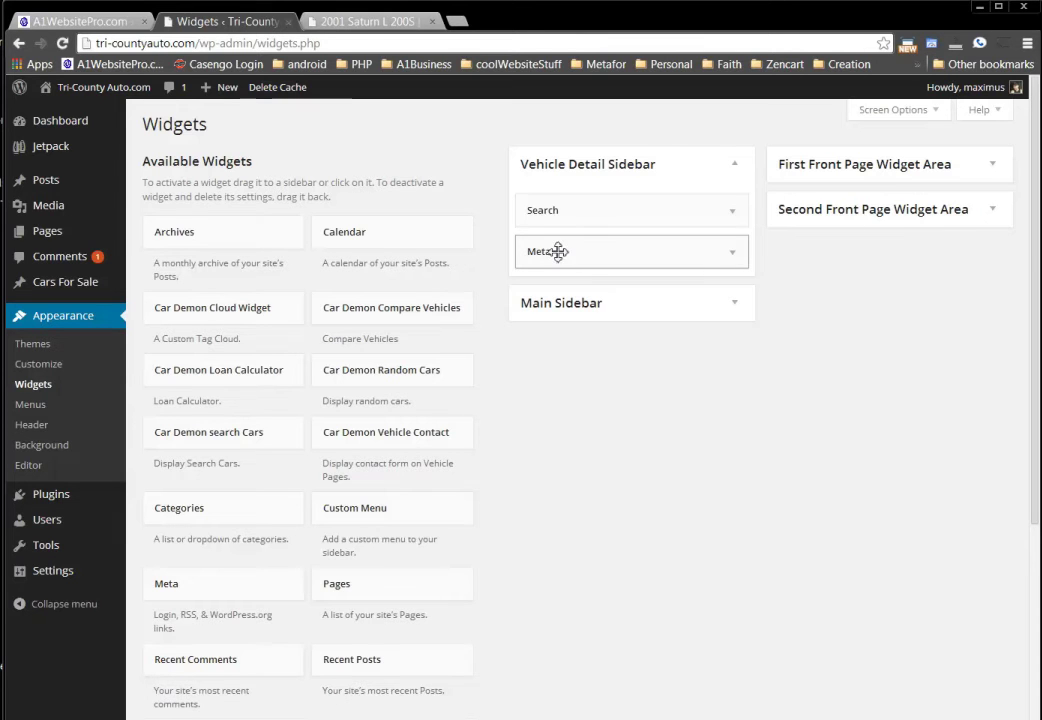
{"action": "left_click", "coordinate": [357, 24]}
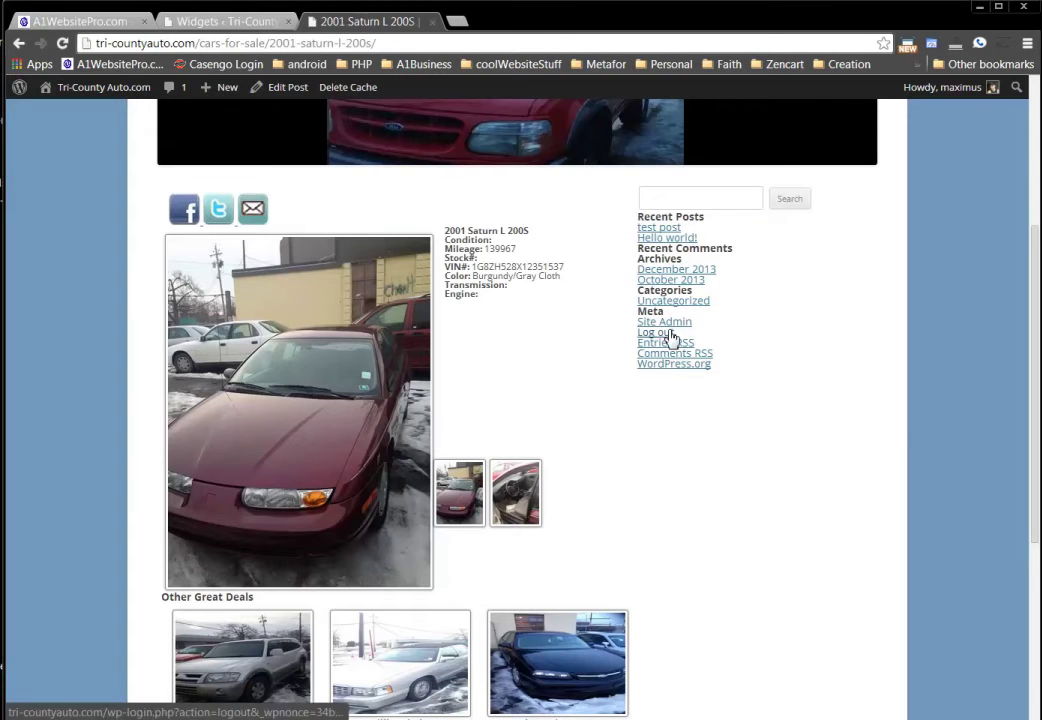
Step: Place a new Text widget under Search in the Vehicle Detail Sidebar
{"action": "left_click", "coordinate": [232, 22]}
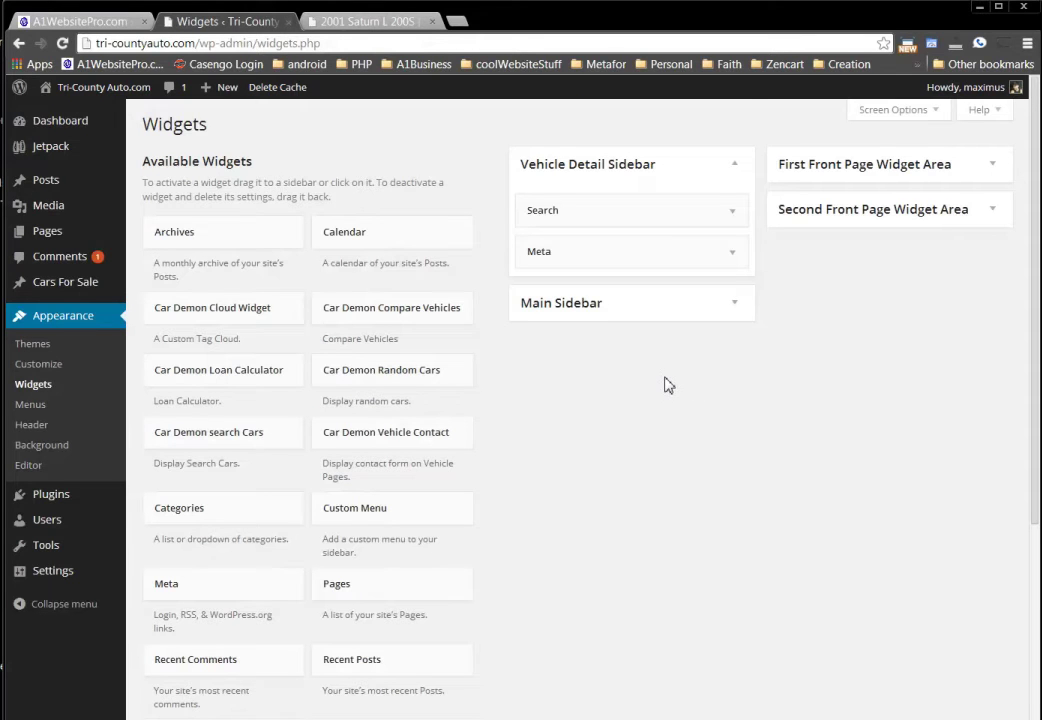
{"action": "scroll", "coordinate": [669, 385], "scroll_direction": "down", "scroll_amount": 1}
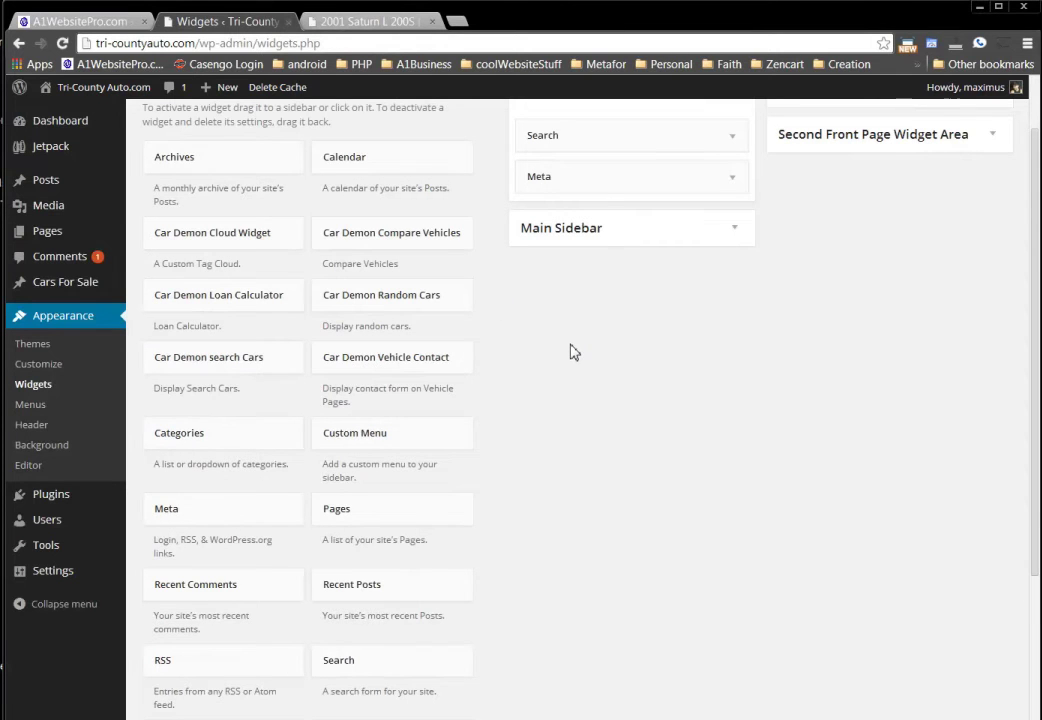
{"action": "scroll", "coordinate": [574, 350], "scroll_direction": "down", "scroll_amount": 2}
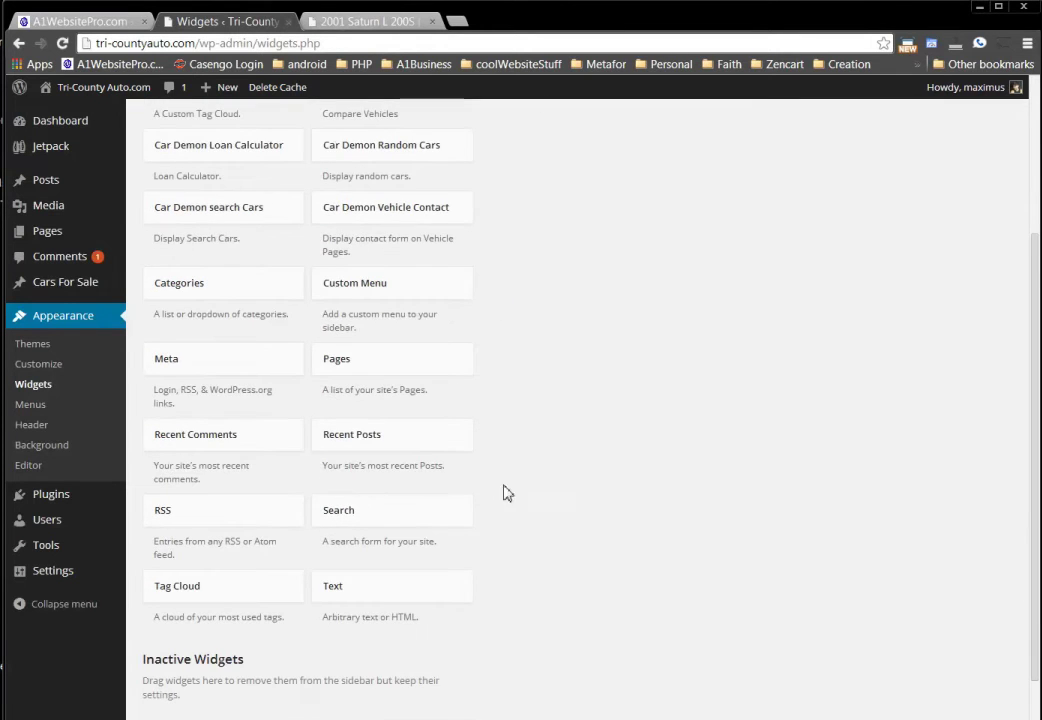
{"action": "left_click_drag", "start_coordinate": [360, 598], "coordinate": [567, 251]}
Step: Paste the VinAudit URL into the Text widget, save it, and reload the Saturn listing
{"action": "left_click", "coordinate": [540, 350]}
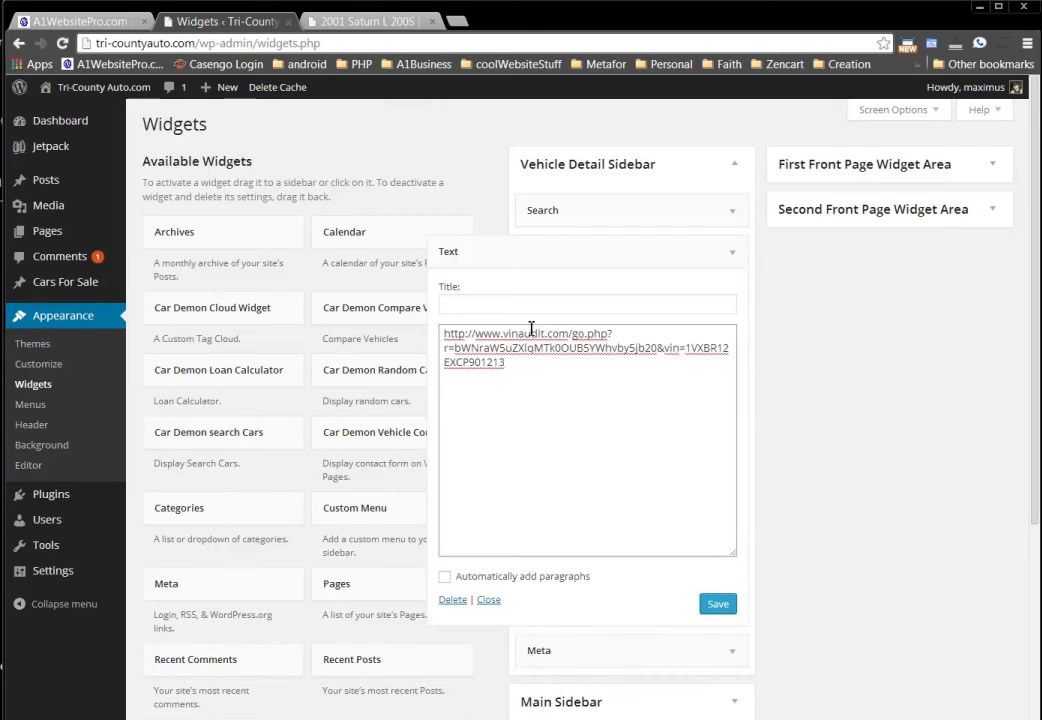
{"action": "left_click", "coordinate": [719, 608]}
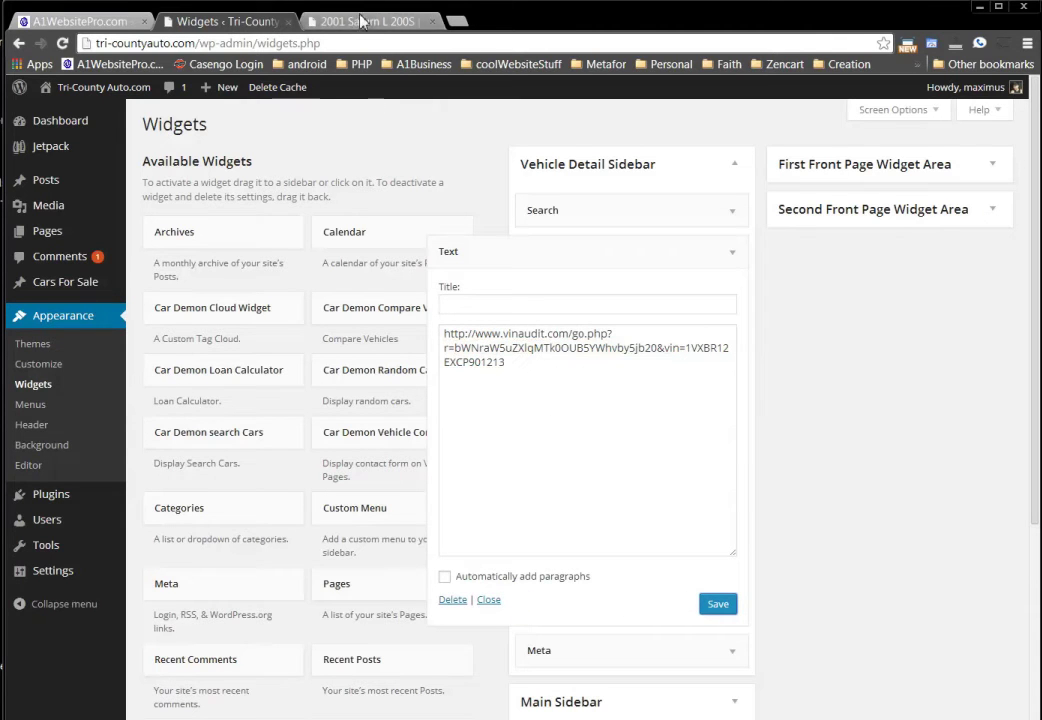
{"action": "left_click", "coordinate": [355, 21]}
{"action": "left_click", "coordinate": [62, 43]}
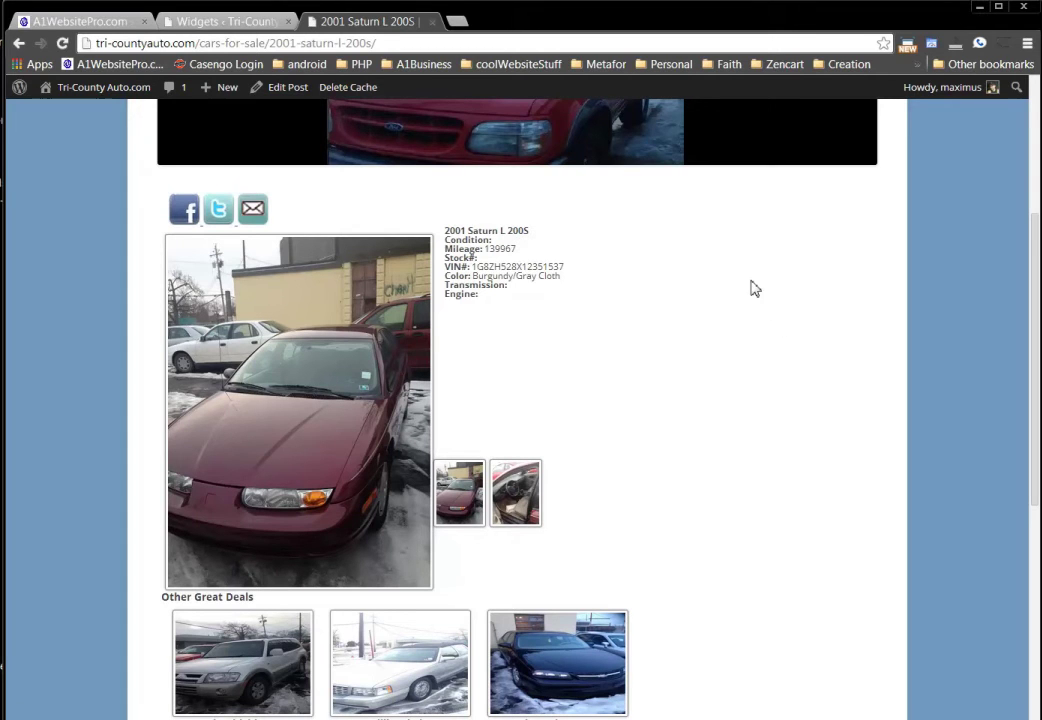
Step: Reload the Saturn listing and scroll to the sidebar showing the VinAudit URL
{"action": "left_click", "coordinate": [63, 45]}
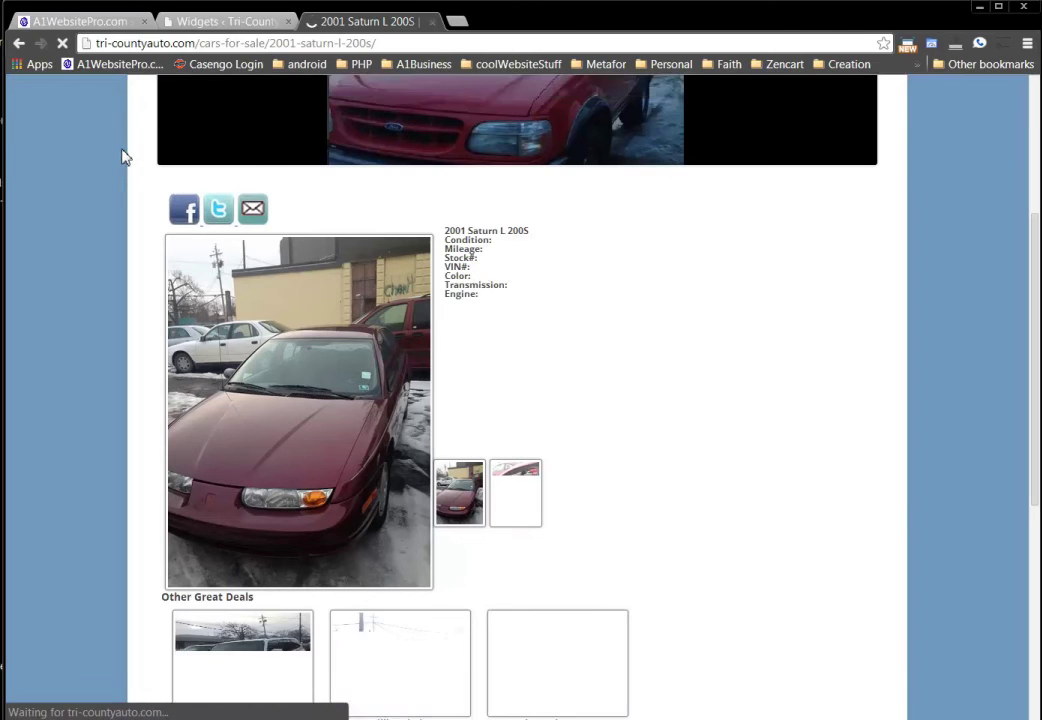
{"action": "scroll", "coordinate": [865, 349], "scroll_direction": "down", "scroll_amount": 2}
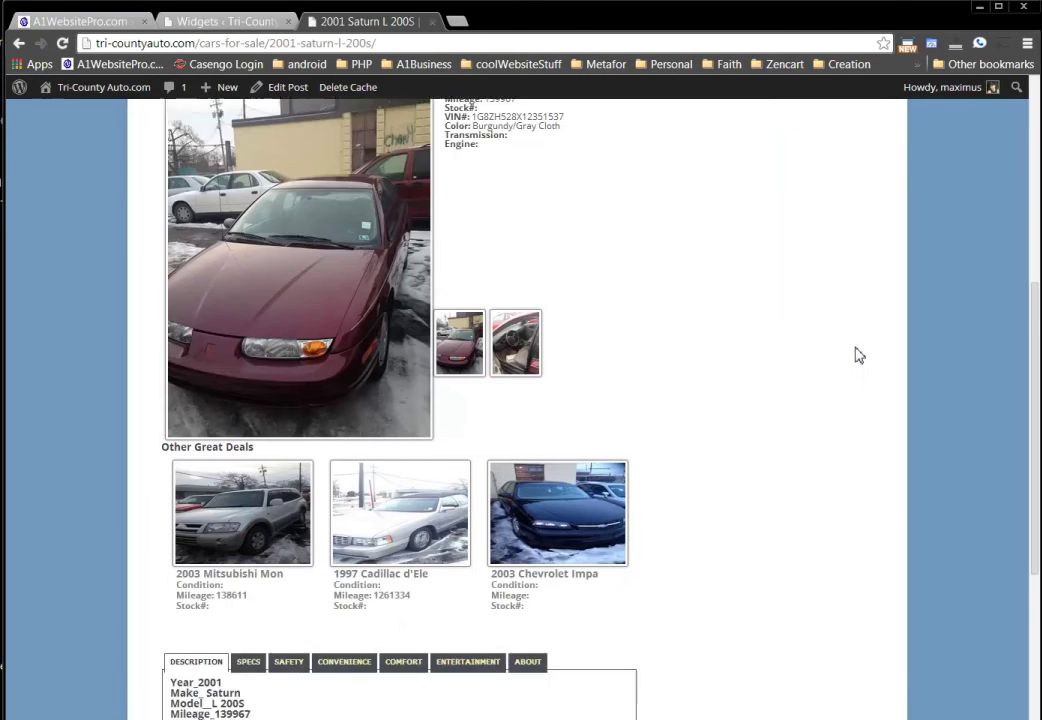
{"action": "scroll", "coordinate": [857, 355], "scroll_direction": "up", "scroll_amount": 4}
{"action": "scroll", "coordinate": [857, 355], "scroll_direction": "down", "scroll_amount": 6}
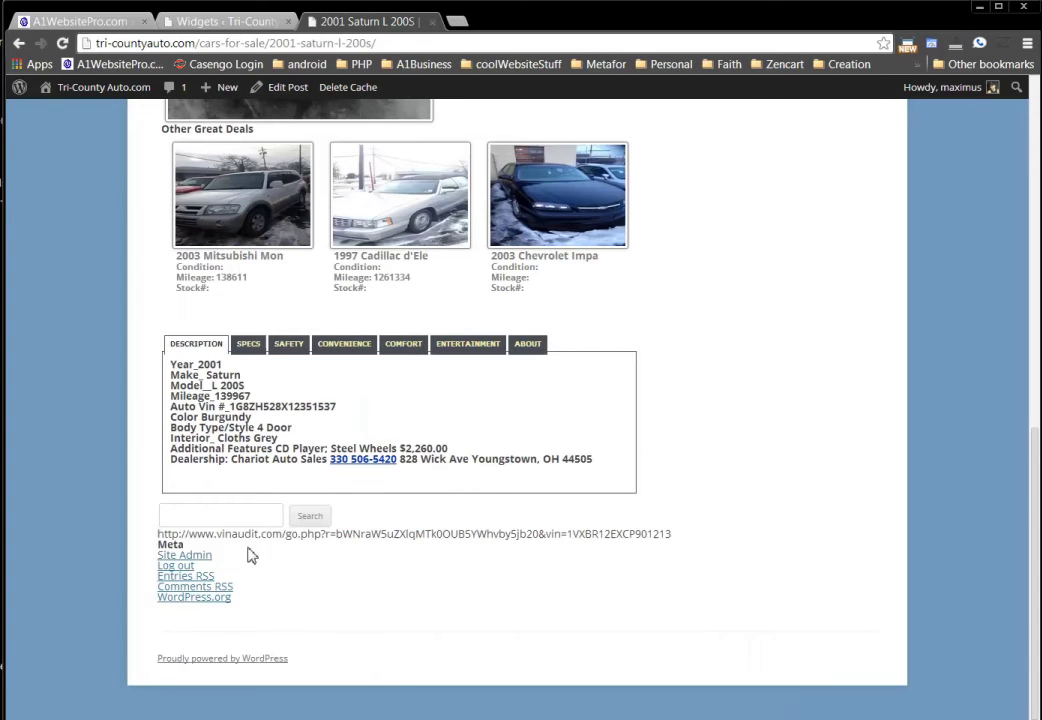
Step: Select the plain-text VinAudit URL, check the VIN result, then close that window
{"action": "left_click_drag", "start_coordinate": [170, 534], "coordinate": [696, 534]}
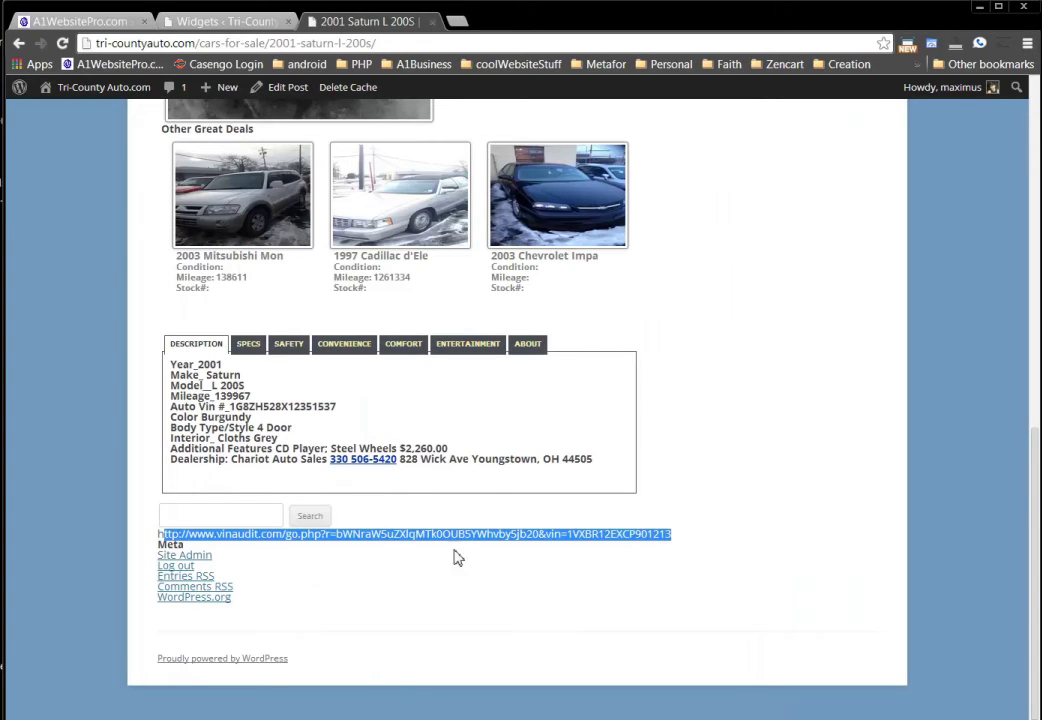
{"action": "left_click", "coordinate": [395, 541]}
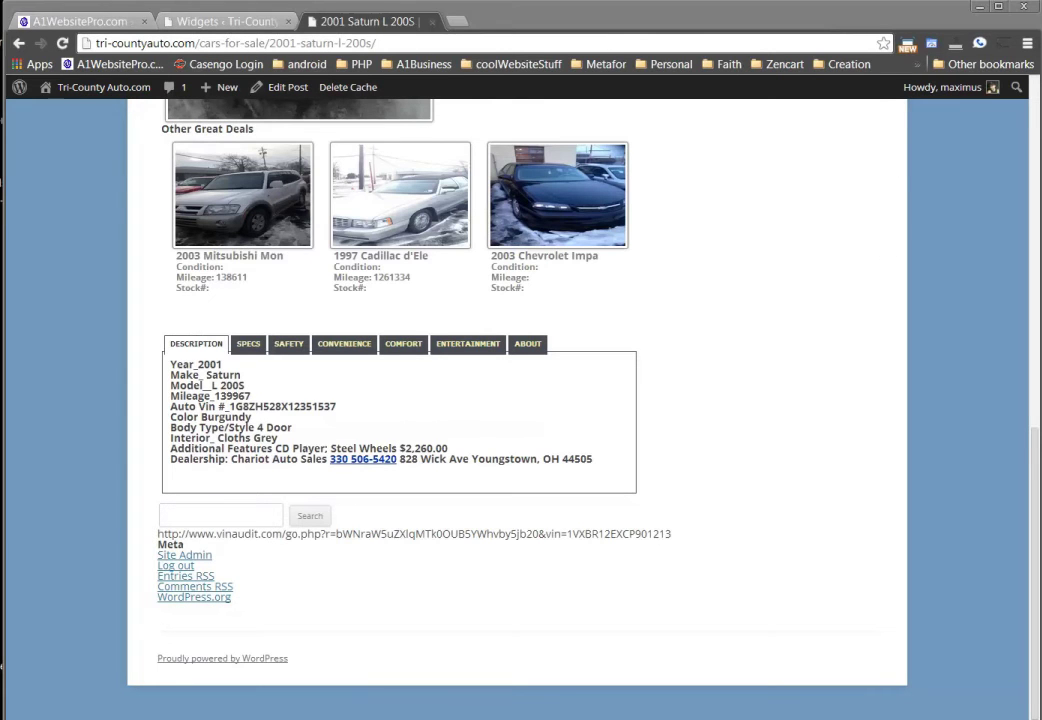
{"action": "left_click_drag", "start_coordinate": [880, 170], "coordinate": [300, 52]}
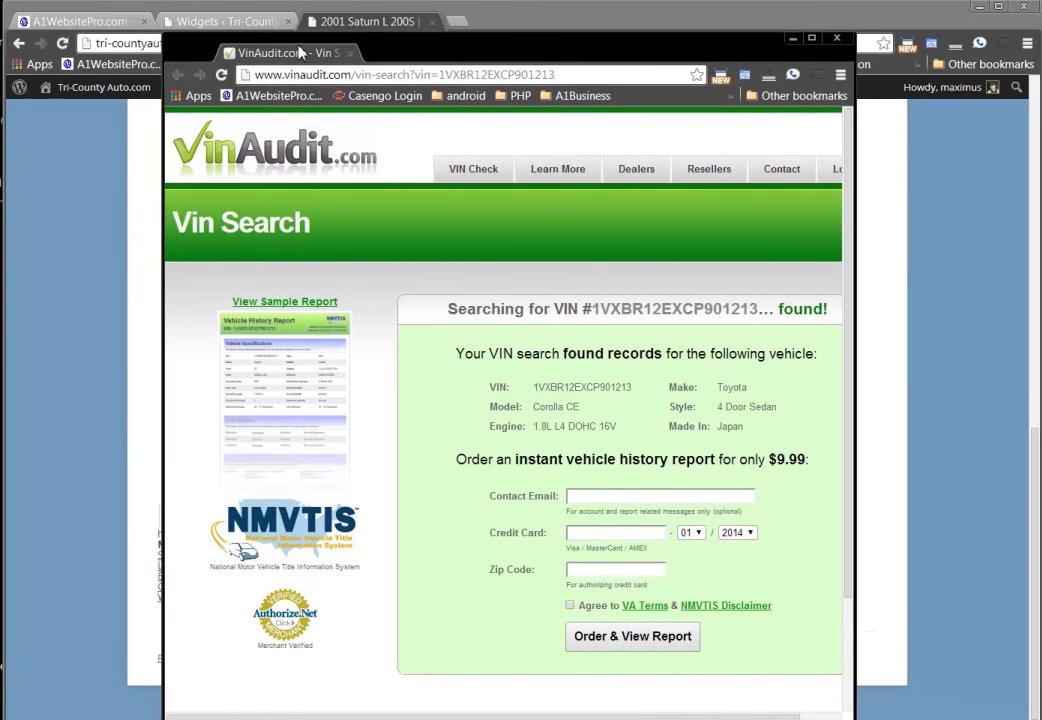
{"action": "key", "text": "ctrl+w"}
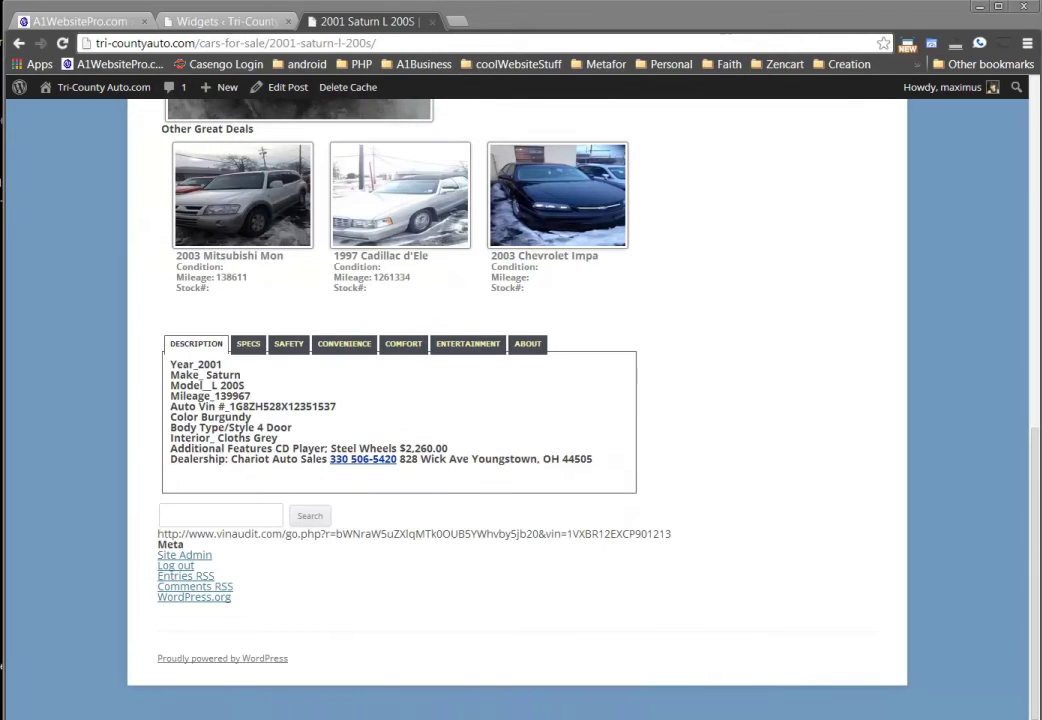
Step: Select the URL inside the Check Vehicle History! link code, then view the listing's updated sidebar
{"action": "left_click", "coordinate": [221, 20]}
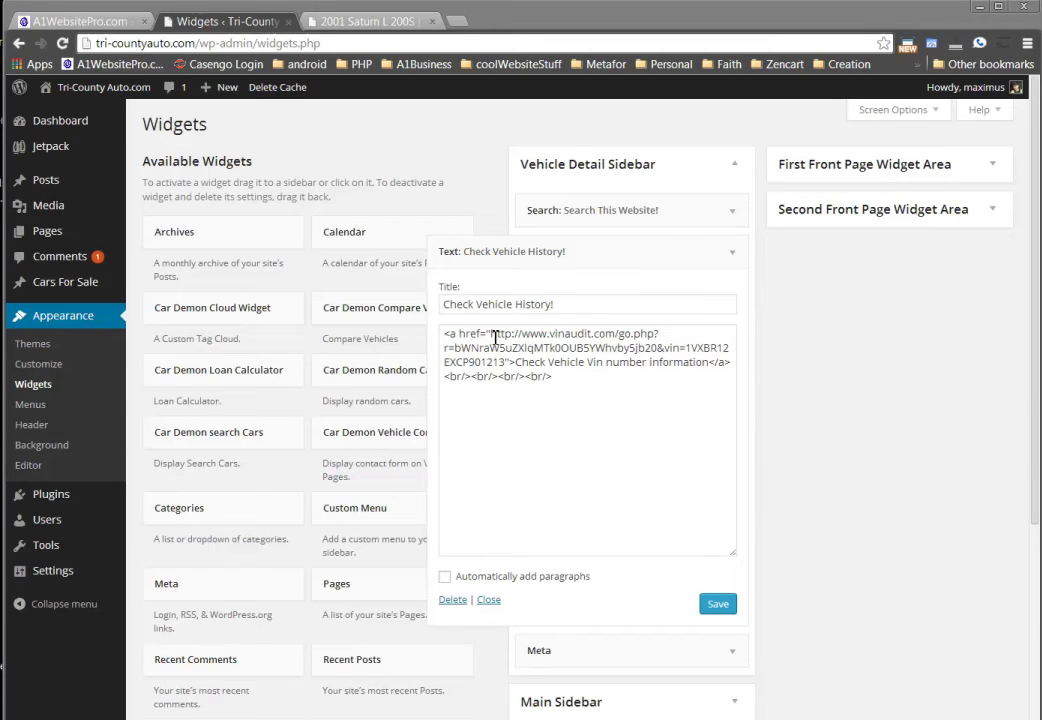
{"action": "left_click_drag", "start_coordinate": [491, 333], "coordinate": [501, 362]}
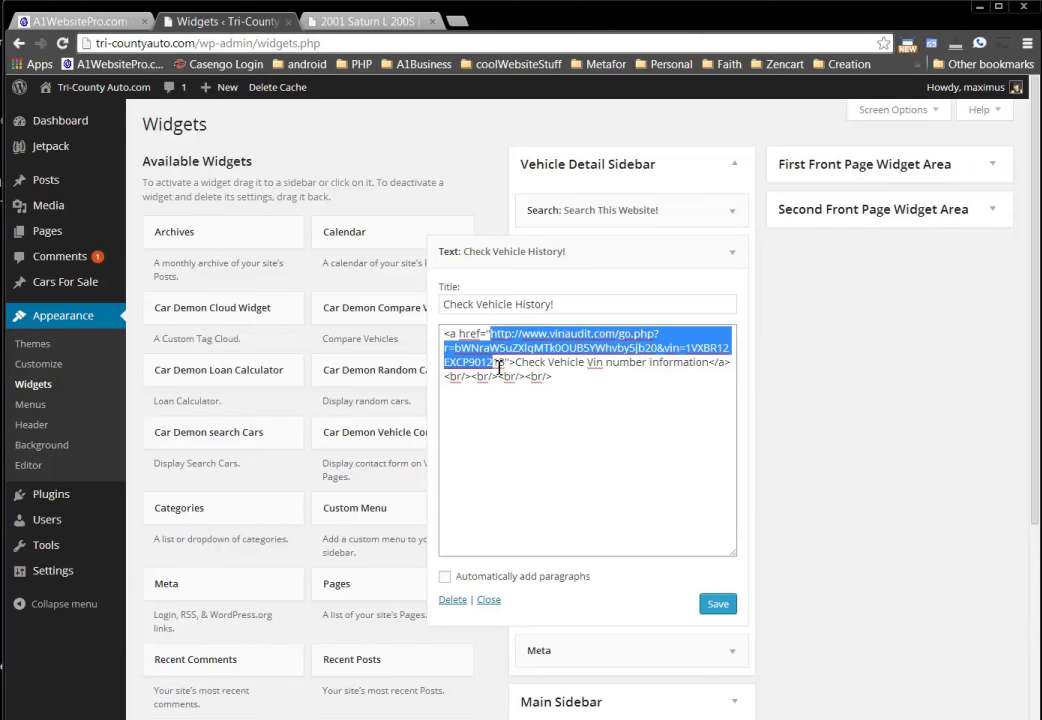
{"action": "left_click", "coordinate": [365, 21]}
{"action": "scroll", "coordinate": [516, 513], "scroll_direction": "down", "scroll_amount": 2}
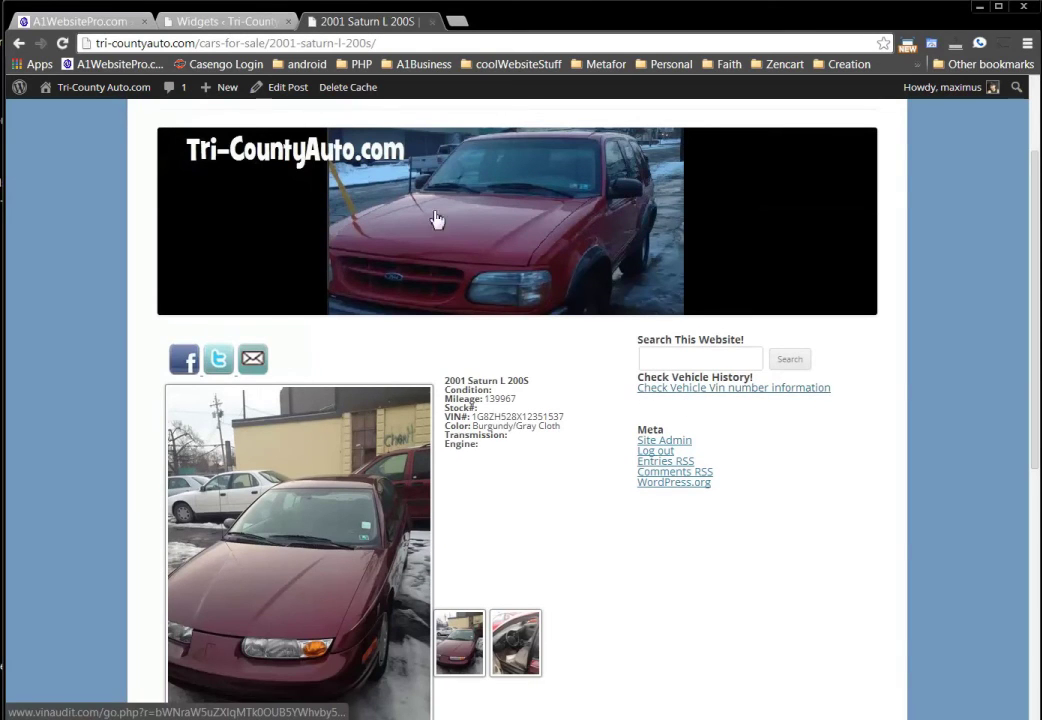
Step: Move the collapsed Check Vehicle History! widget above Search, then reload the Saturn listing
{"action": "left_click", "coordinate": [218, 21]}
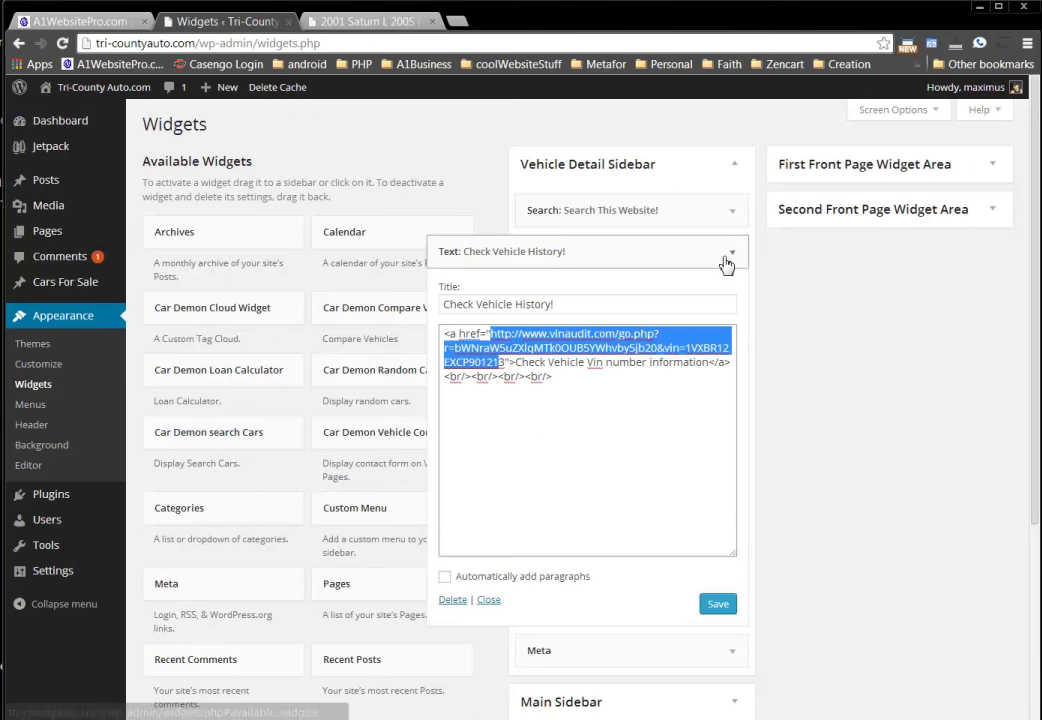
{"action": "left_click", "coordinate": [724, 260]}
{"action": "left_click_drag", "start_coordinate": [593, 254], "coordinate": [596, 216]}
{"action": "left_click", "coordinate": [379, 23]}
{"action": "left_click", "coordinate": [61, 44]}
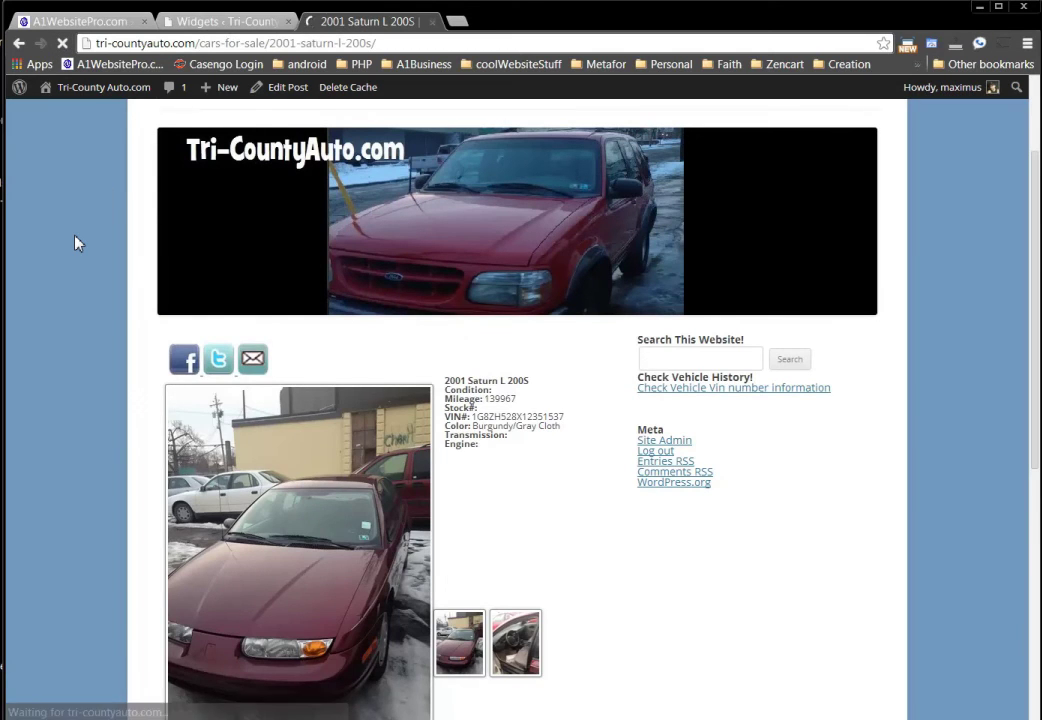
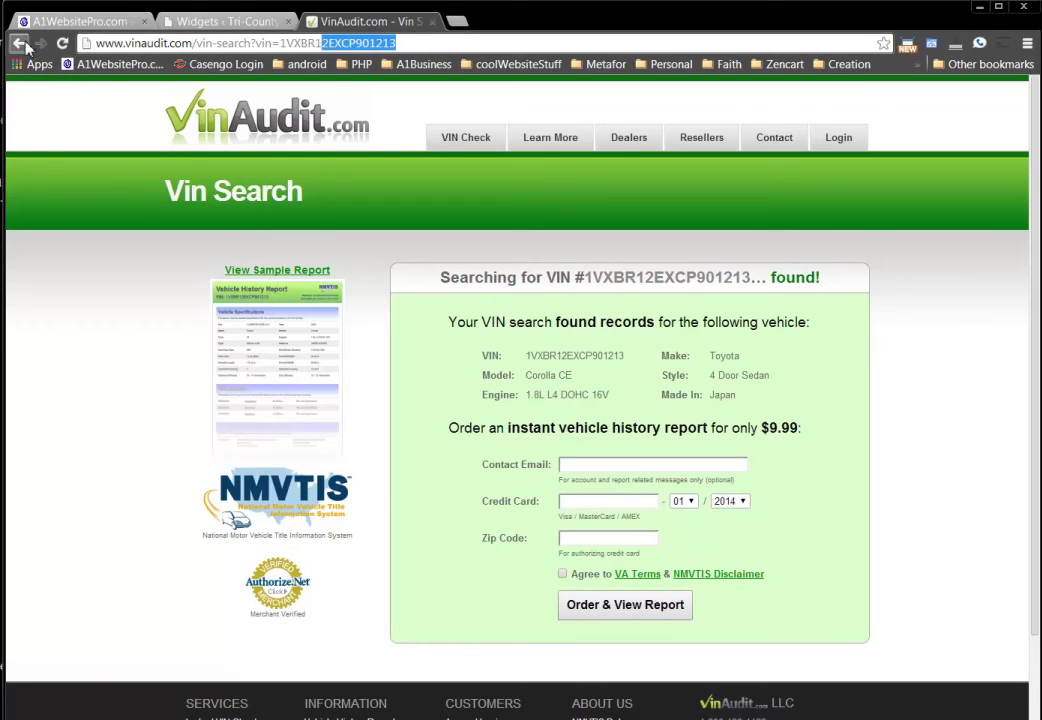
Step: Follow the Saturn listing's VIN link and confirm it always searches VIN 1VXBR12EXCP901213
{"action": "left_click", "coordinate": [312, 44]}
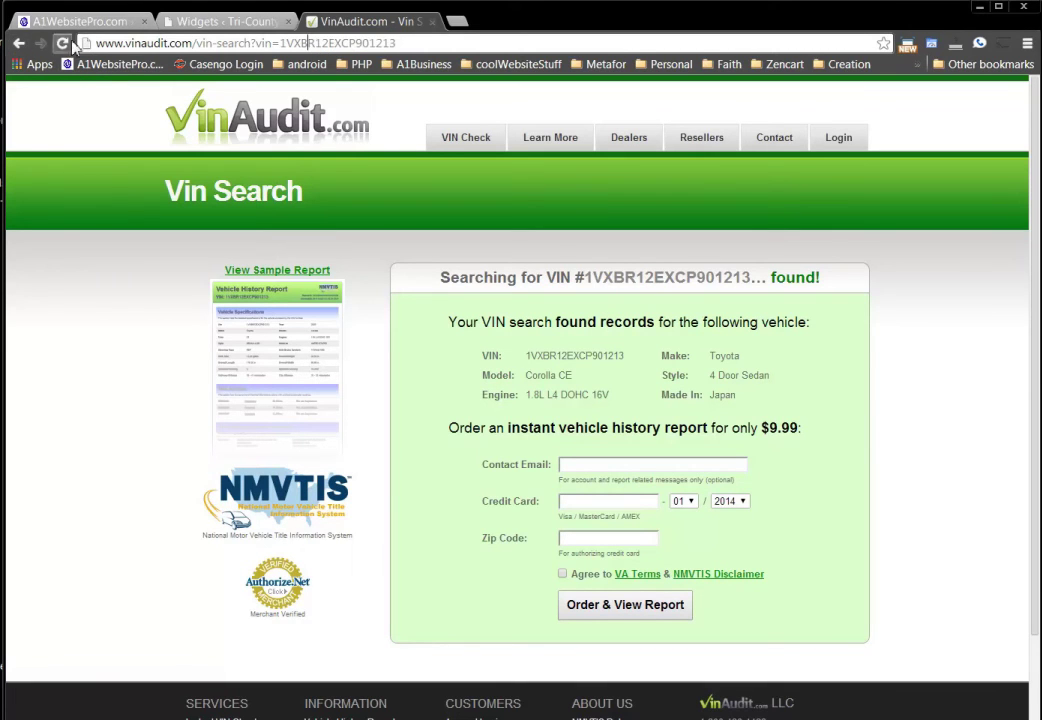
{"action": "left_click", "coordinate": [19, 43]}
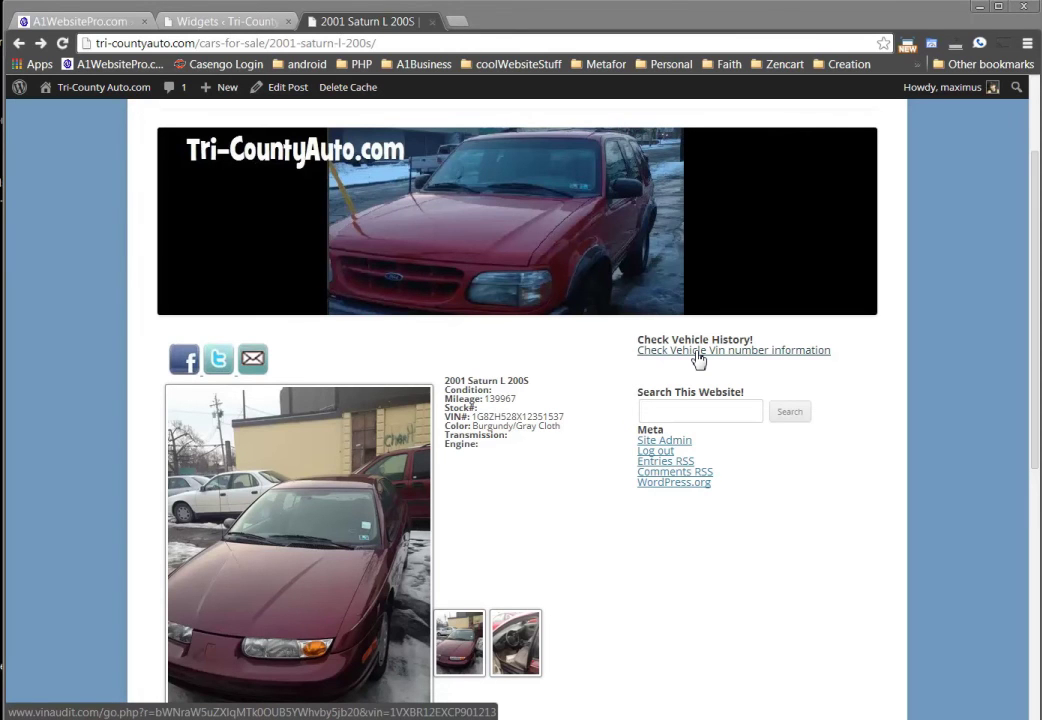
{"action": "left_click", "coordinate": [698, 351]}
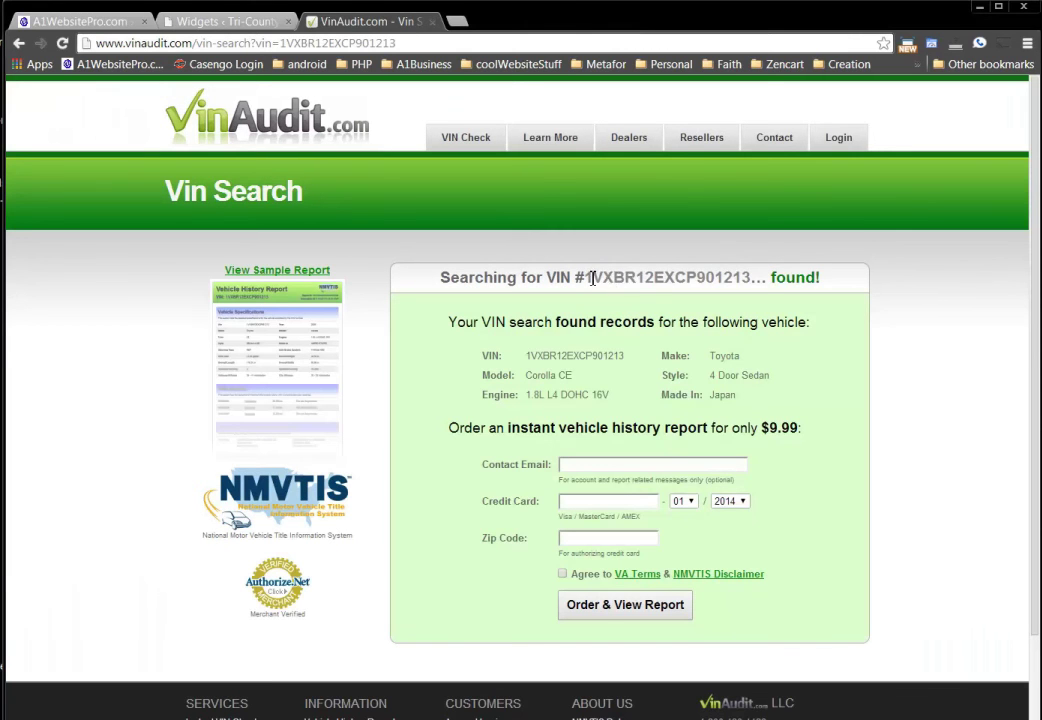
{"action": "left_click_drag", "start_coordinate": [592, 278], "coordinate": [751, 279]}
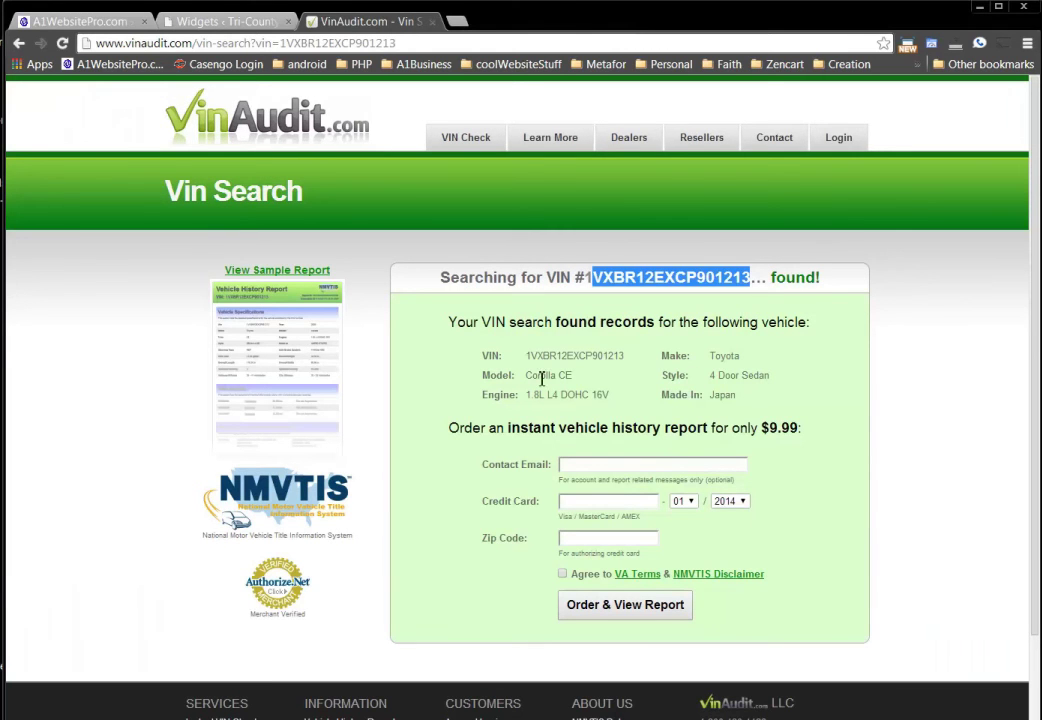
{"action": "left_click", "coordinate": [232, 21]}
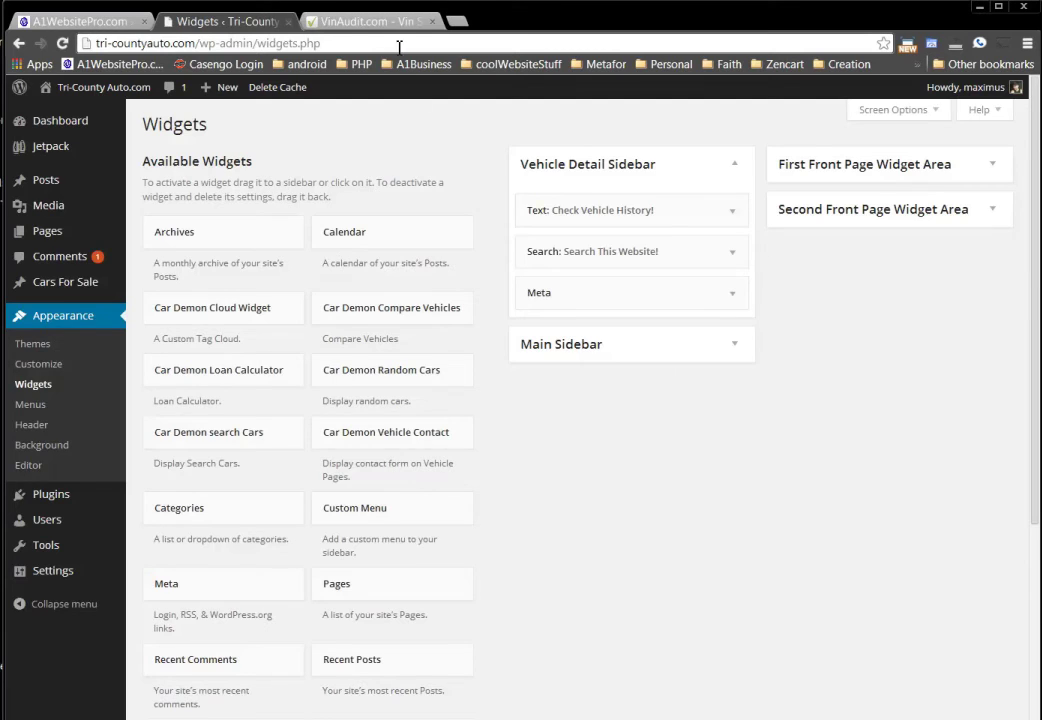
Step: Return to WordPress Widgets and expand the Check Vehicle History! text widget
{"action": "left_click", "coordinate": [330, 24]}
{"action": "left_click", "coordinate": [18, 43]}
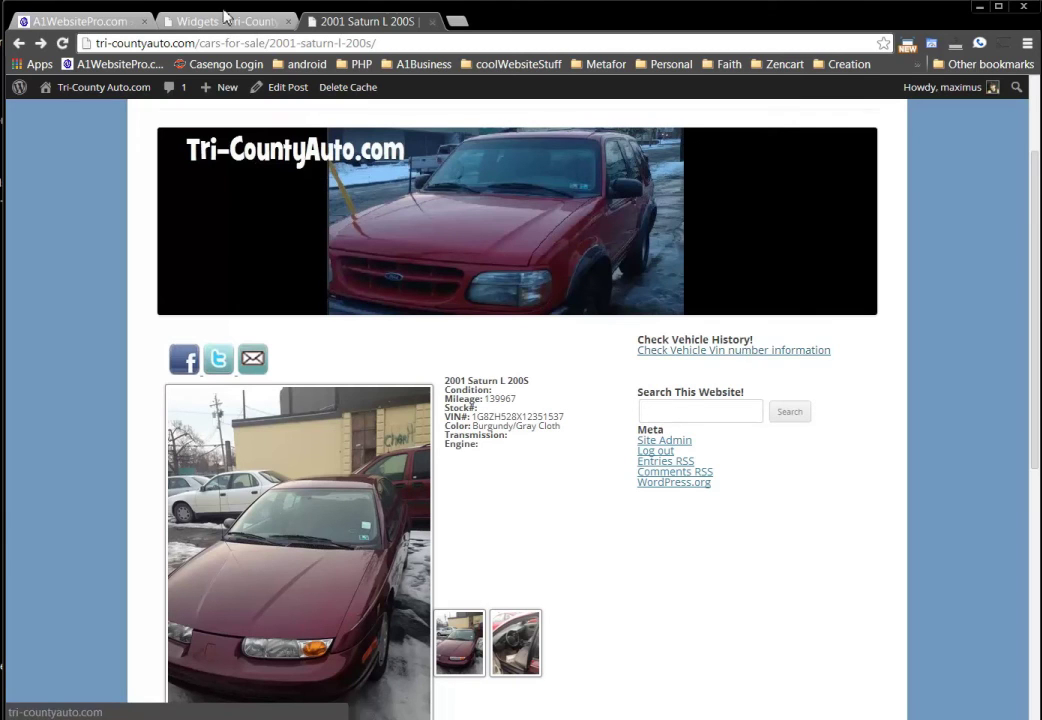
{"action": "left_click", "coordinate": [185, 18]}
{"action": "left_click", "coordinate": [699, 256]}
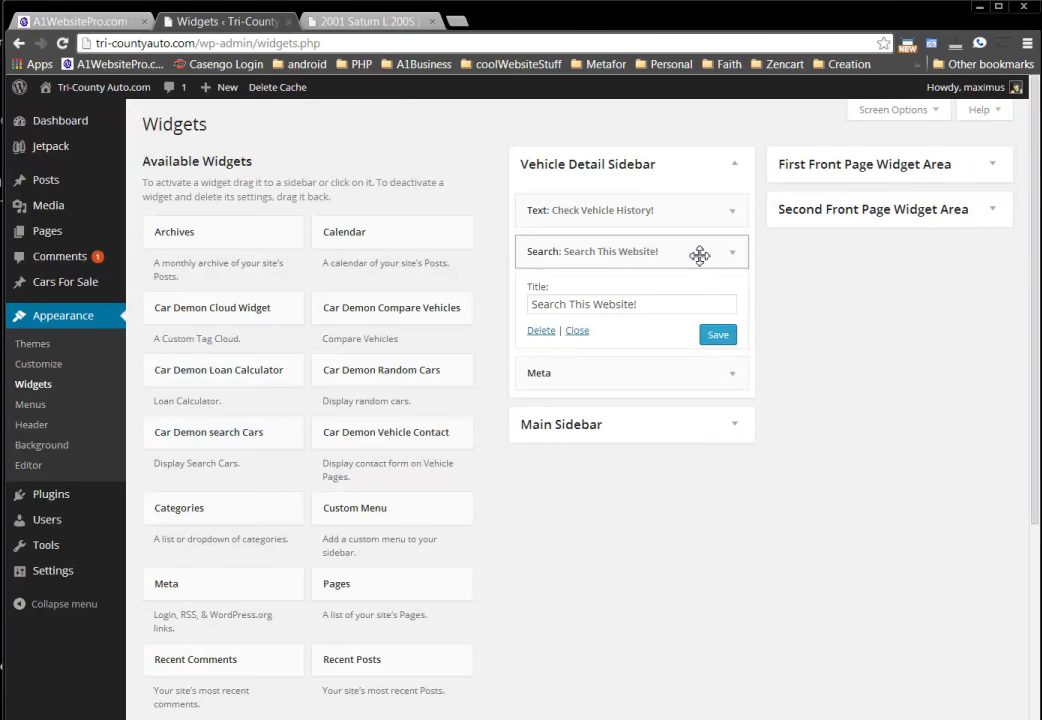
{"action": "left_click", "coordinate": [681, 251]}
{"action": "left_click", "coordinate": [682, 217]}
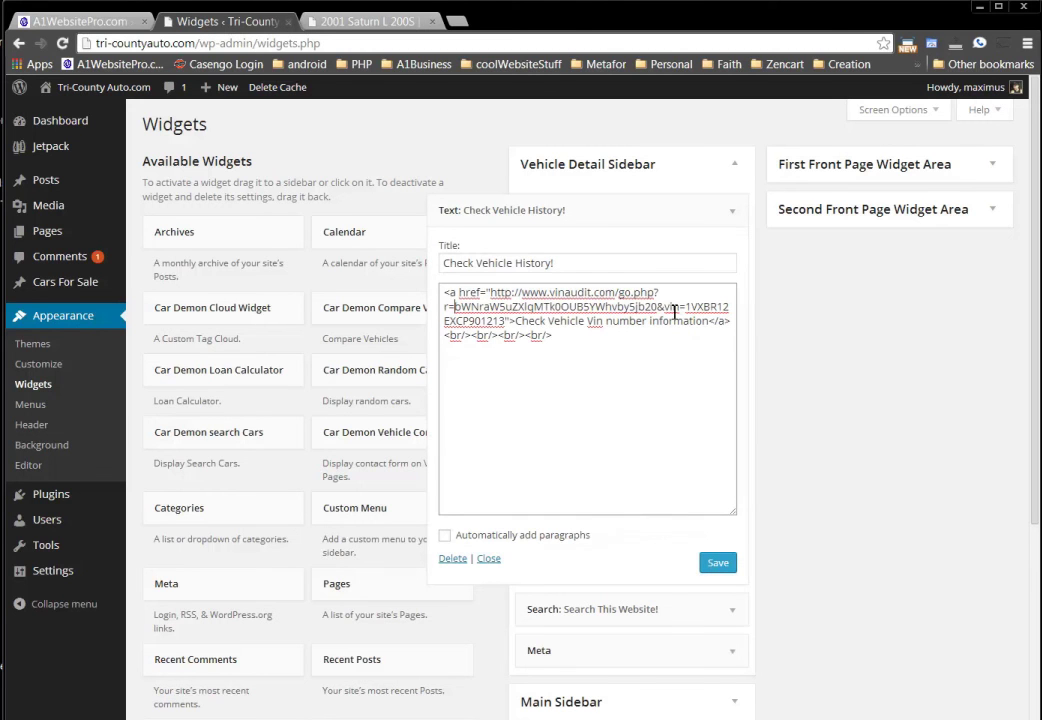
Step: Select the vinaudit.com affiliate URL in the widget code, stopping before the &vin part
{"action": "left_click_drag", "start_coordinate": [674, 307], "coordinate": [497, 292]}
{"action": "left_click", "coordinate": [494, 292]}
{"action": "left_click_drag", "start_coordinate": [659, 307], "coordinate": [490, 294]}
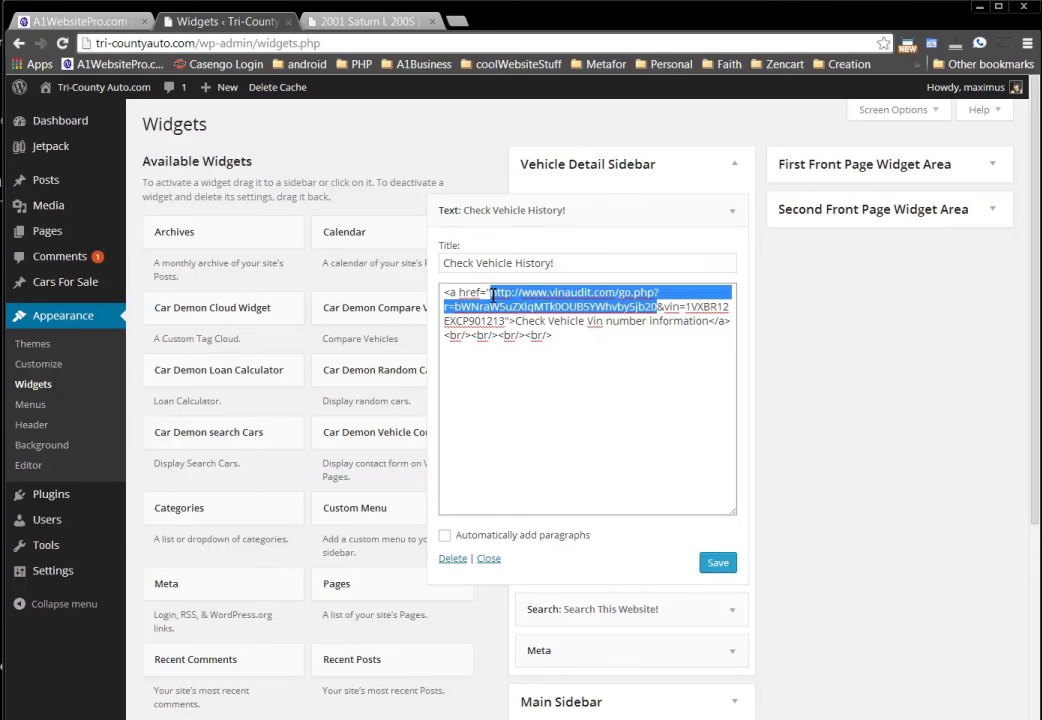
Step: Load the VIN-less affiliate URL in a new tab, then return to the 2001 Saturn L 200S listing
{"action": "left_click", "coordinate": [457, 20]}
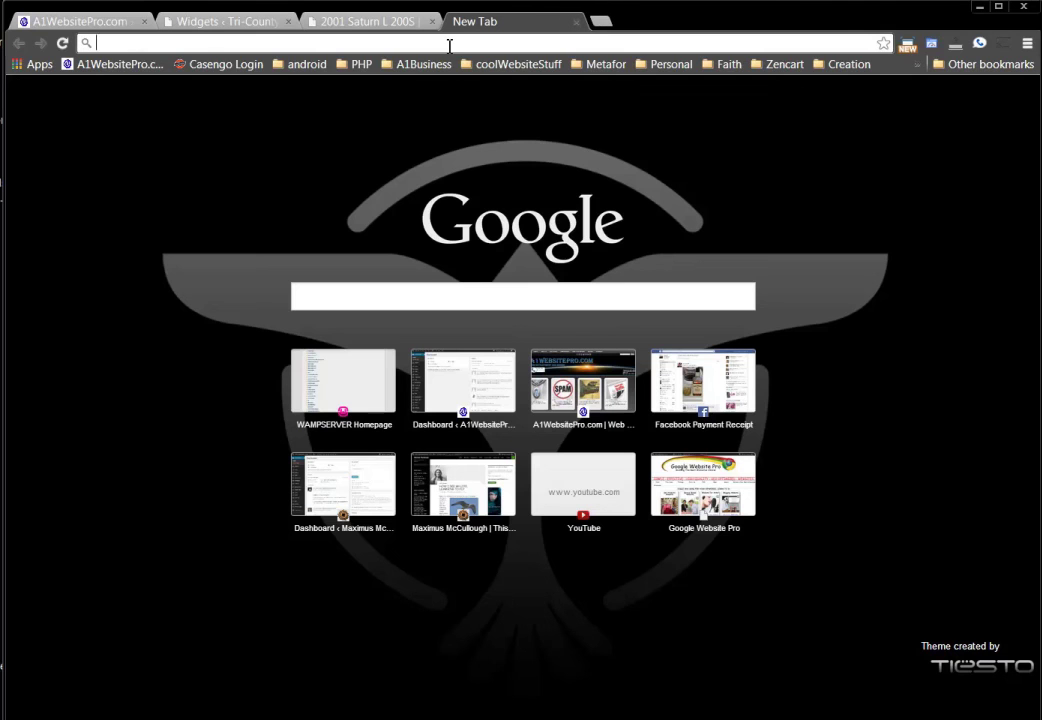
{"action": "key", "text": "ctrl+v"}
{"action": "key", "text": "Return"}
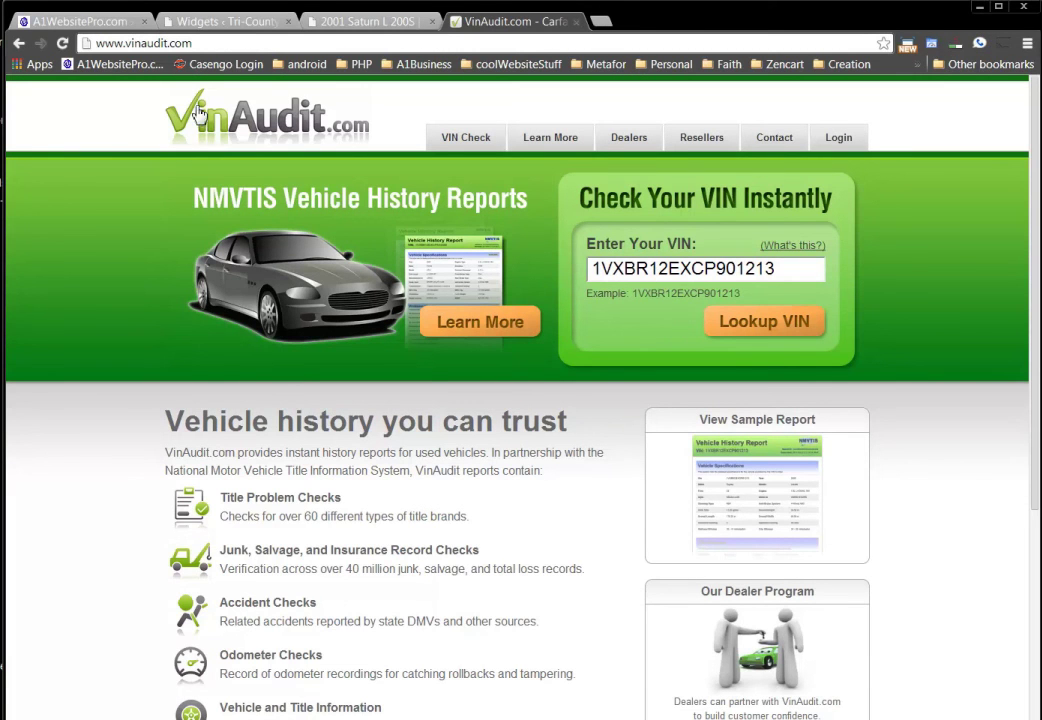
{"action": "left_click", "coordinate": [352, 22]}
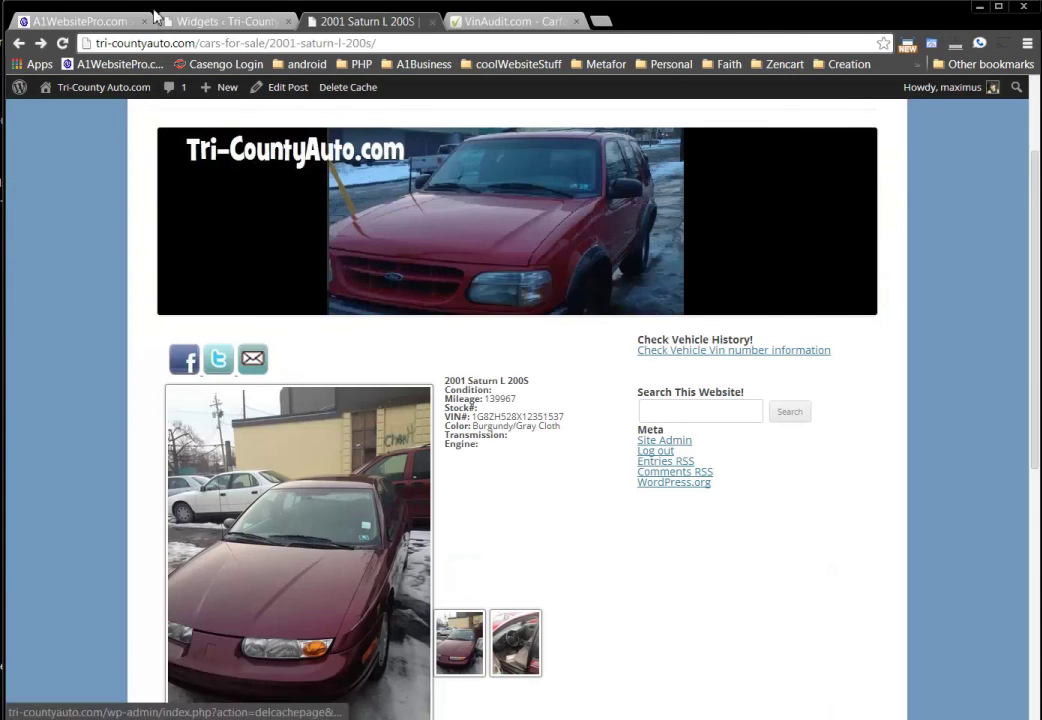
Step: Delete '&vin=1VXBR12EXCP901213' from the widget link, save it, and reload the Saturn listing
{"action": "left_click", "coordinate": [185, 21]}
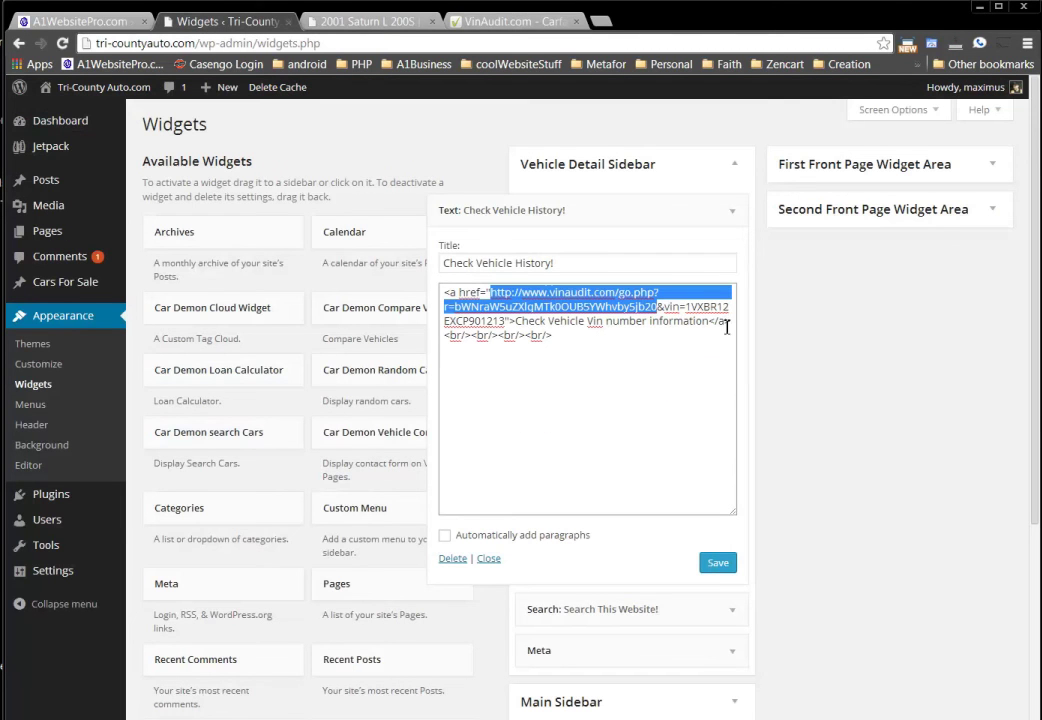
{"action": "left_click", "coordinate": [660, 310]}
{"action": "left_click_drag", "start_coordinate": [660, 310], "coordinate": [504, 322]}
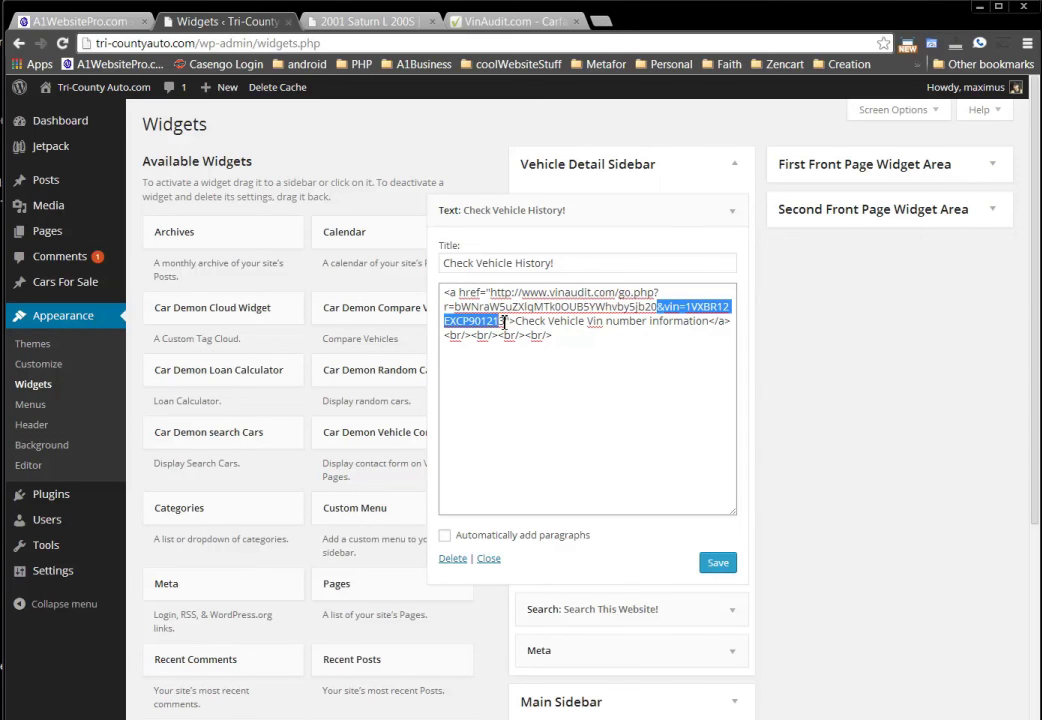
{"action": "key", "text": "Delete"}
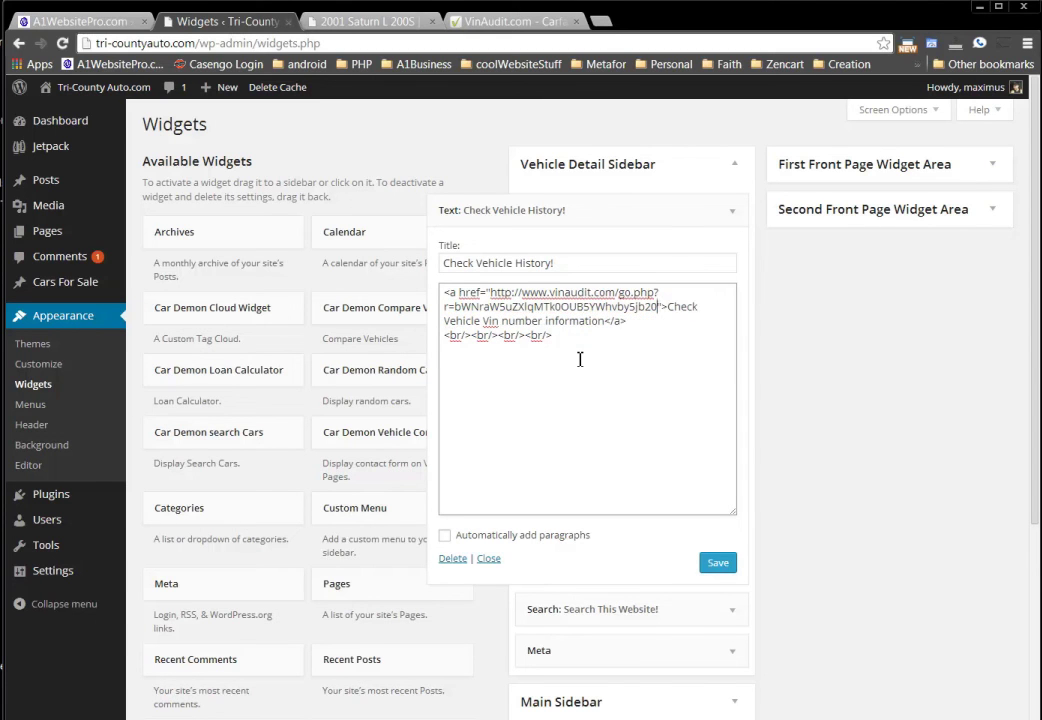
{"action": "left_click", "coordinate": [722, 563]}
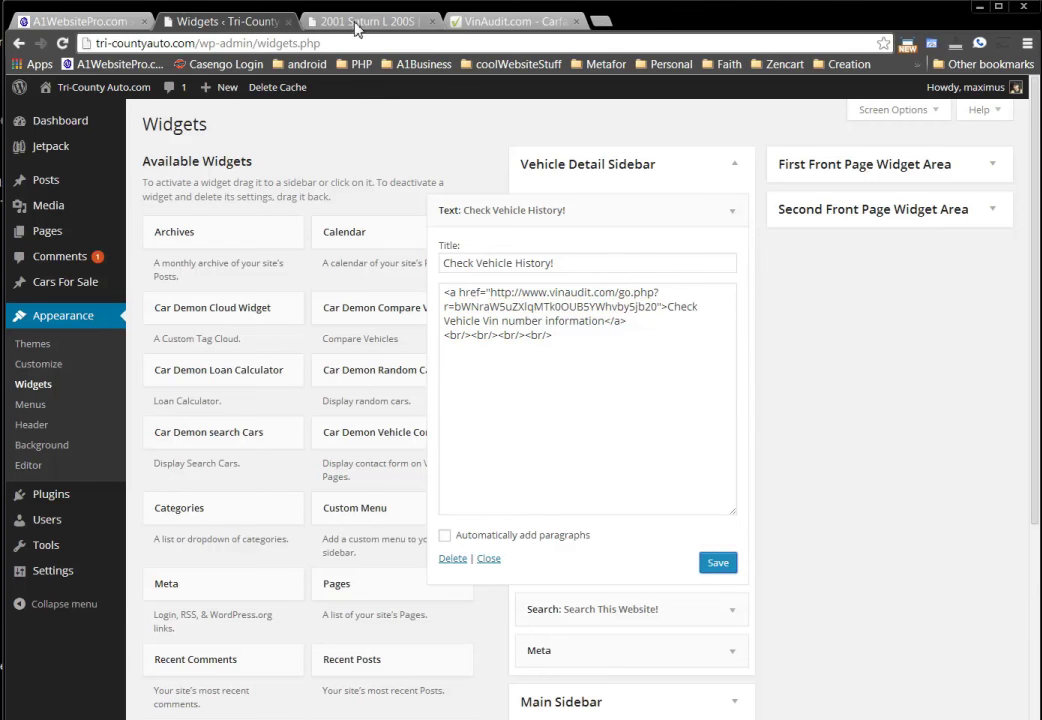
{"action": "left_click", "coordinate": [335, 21]}
{"action": "left_click", "coordinate": [66, 44]}
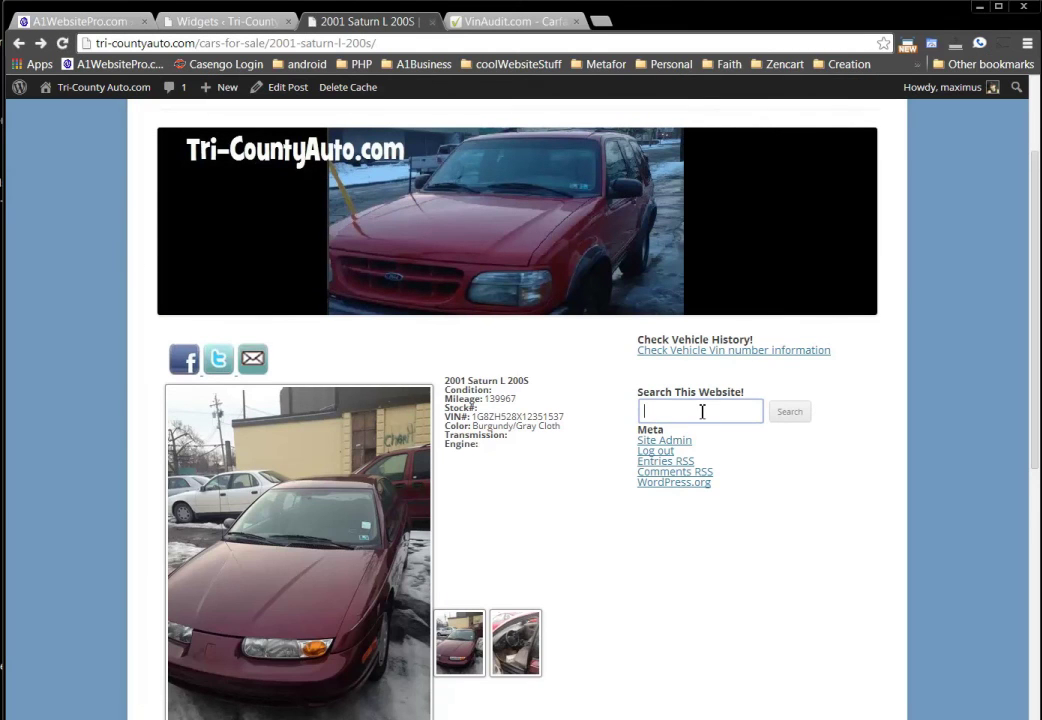
{"action": "left_click_drag", "start_coordinate": [470, 417], "coordinate": [560, 418]}
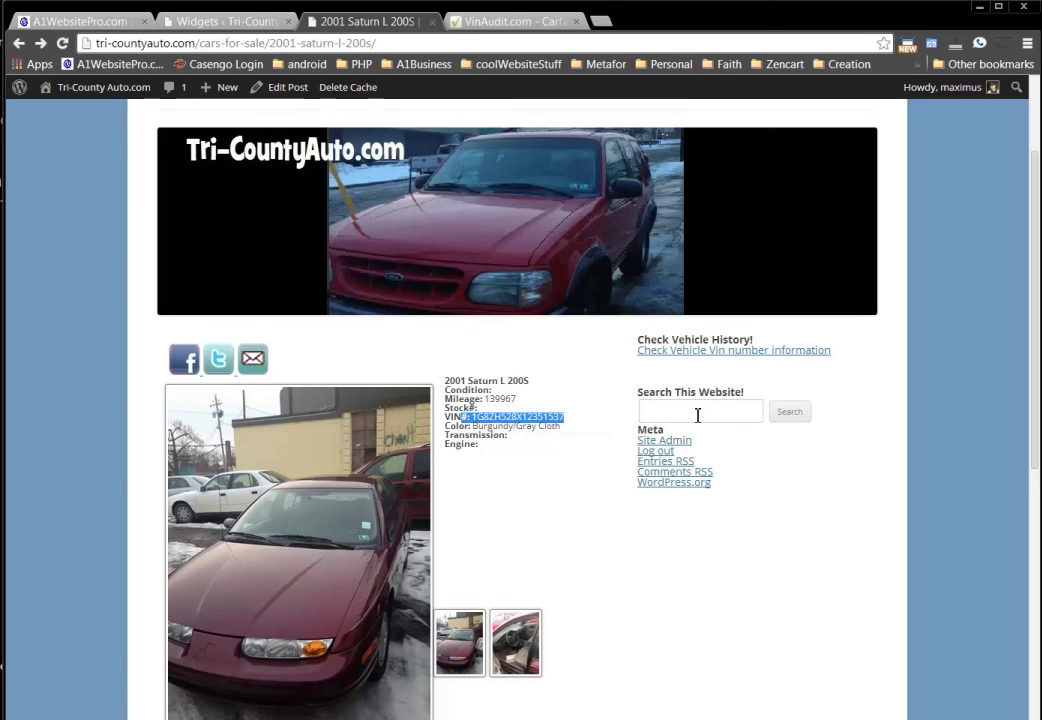
{"action": "left_click", "coordinate": [743, 357]}
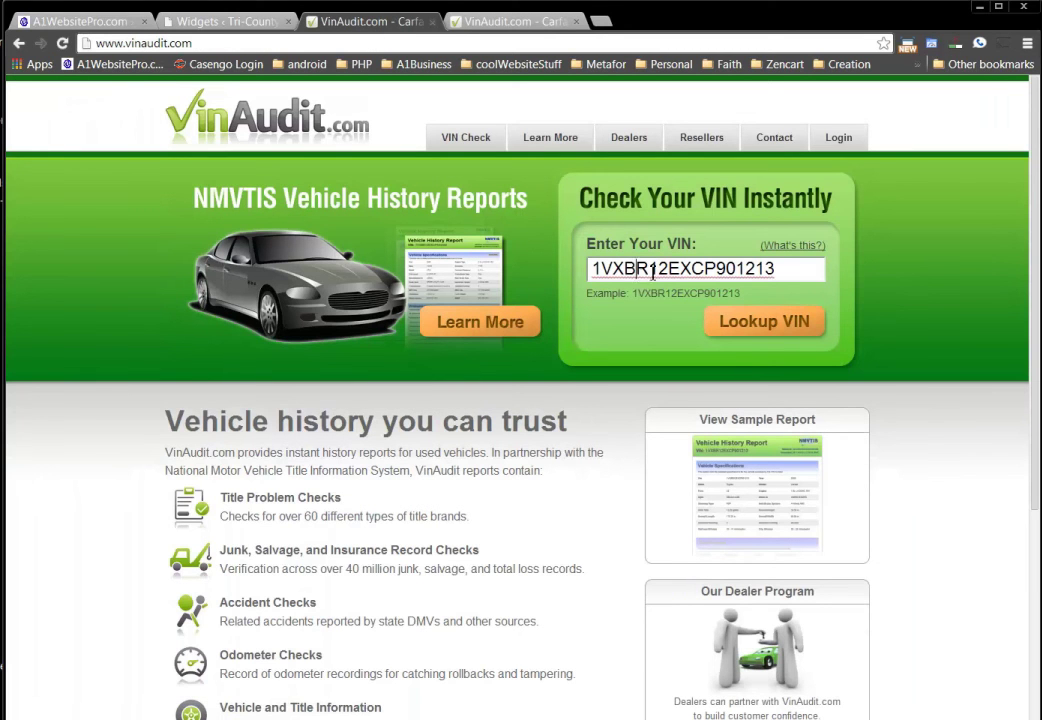
{"action": "left_click_drag", "start_coordinate": [636, 268], "coordinate": [681, 268]}
{"action": "left_click_drag", "start_coordinate": [793, 271], "coordinate": [472, 272]}
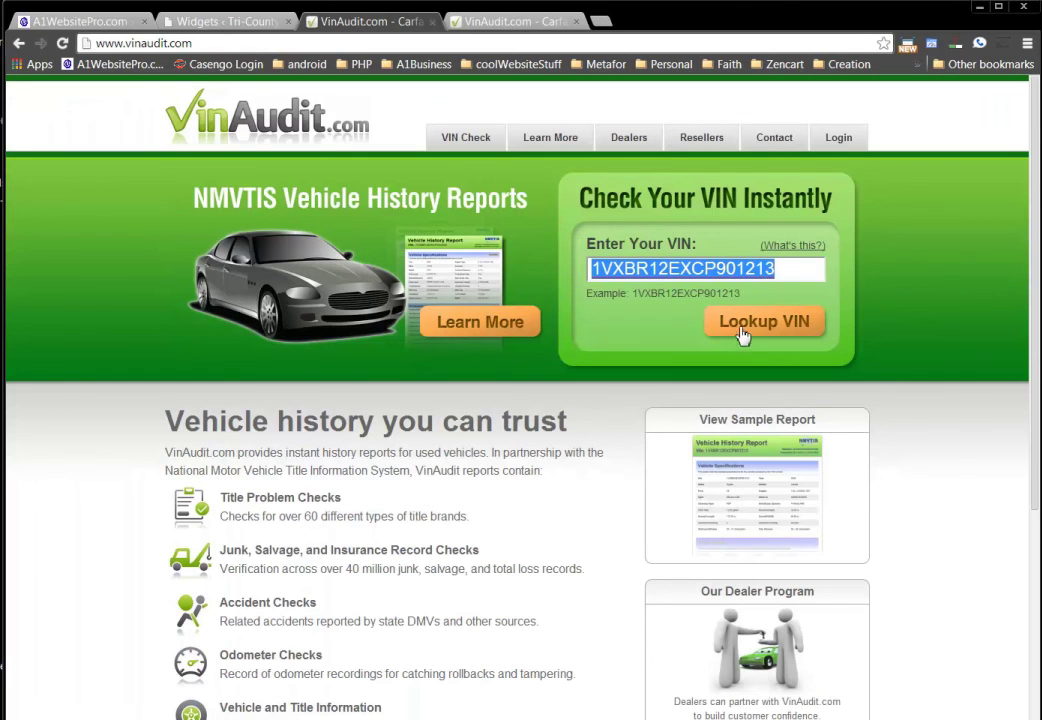
{"action": "left_click", "coordinate": [19, 43]}
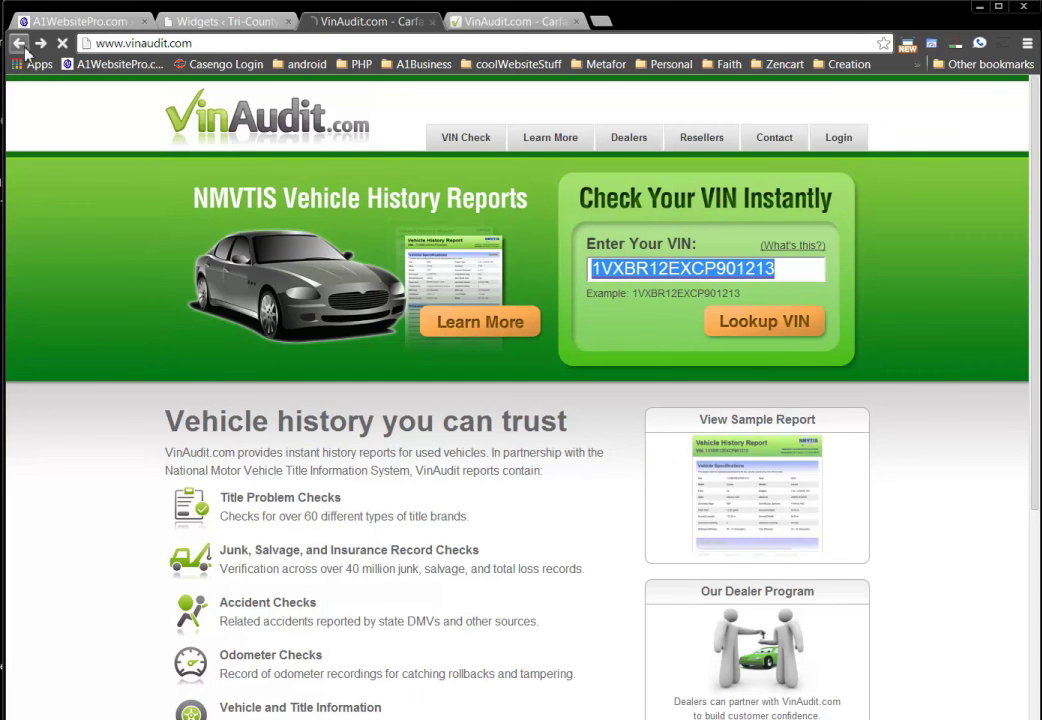